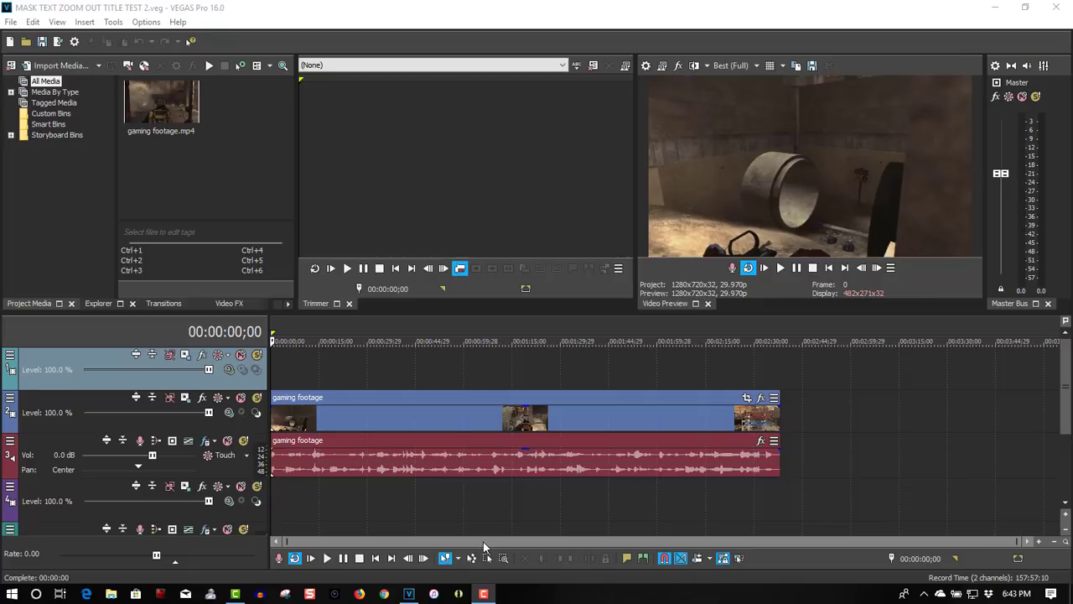
Step: Preview the gameplay footage, then insert a text title on the top track reading CALL OF DUTY
{"action": "left_click", "coordinate": [777, 274]}
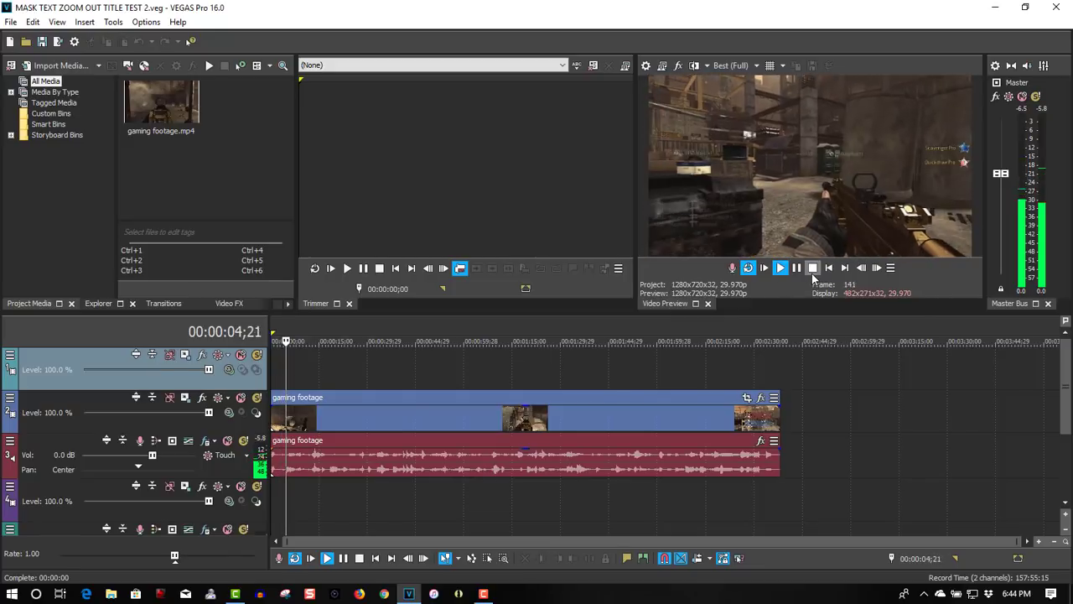
{"action": "left_click", "coordinate": [812, 270]}
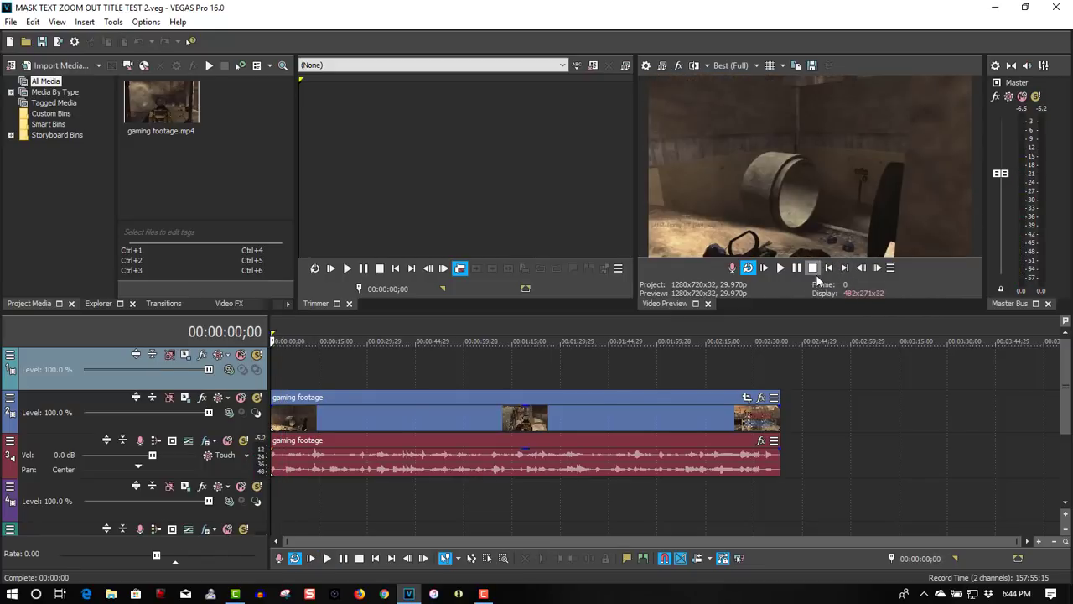
{"action": "right_click", "coordinate": [282, 372]}
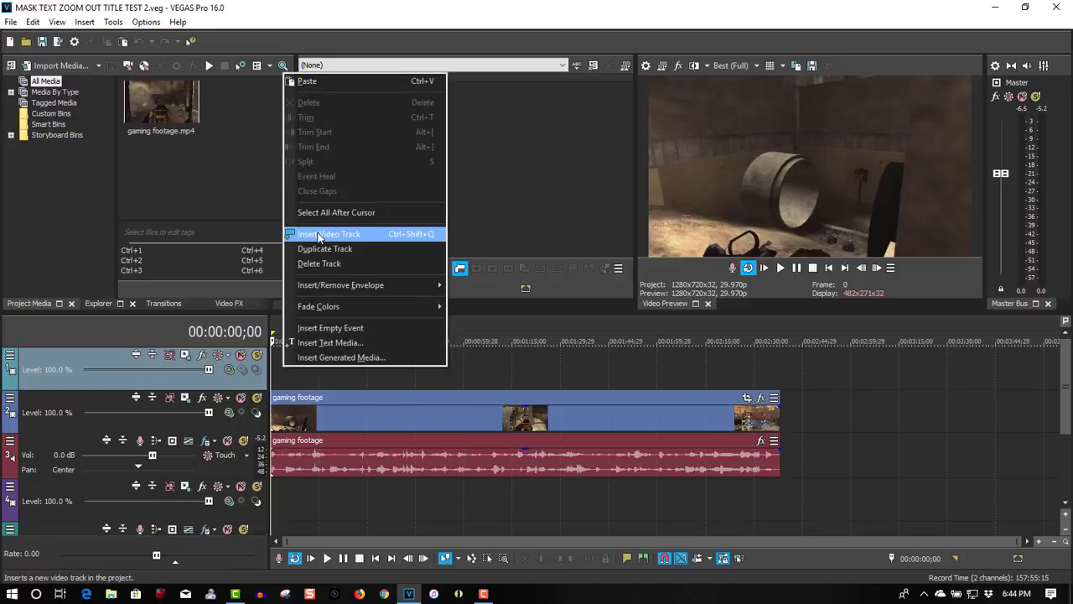
{"action": "left_click", "coordinate": [329, 342]}
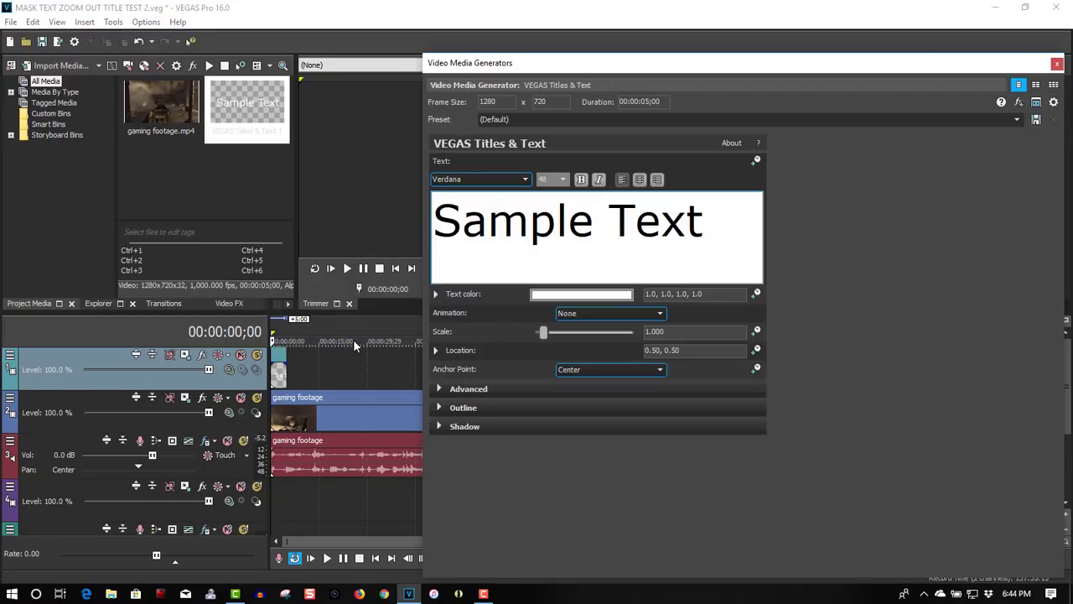
{"action": "key", "text": "ctrl+a"}
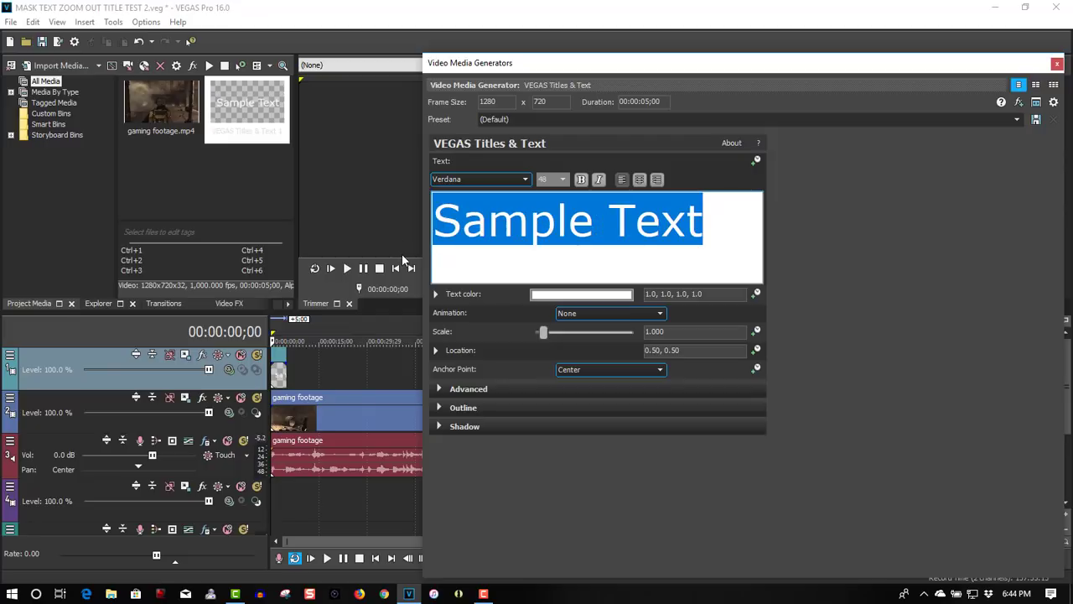
{"action": "type", "text": "CALL"}
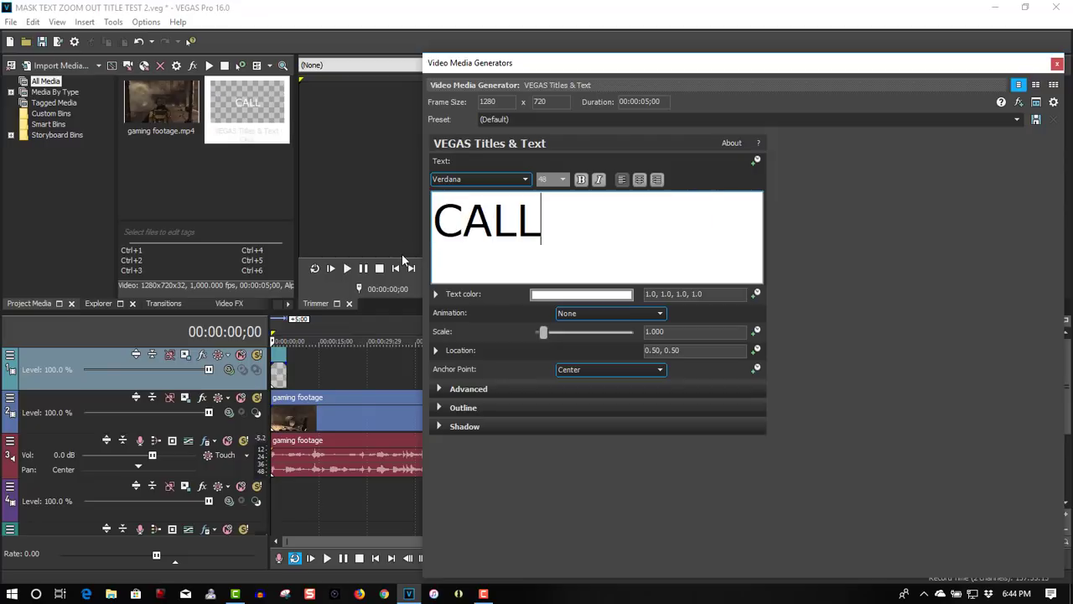
{"action": "type", "text": " OF DUTY"}
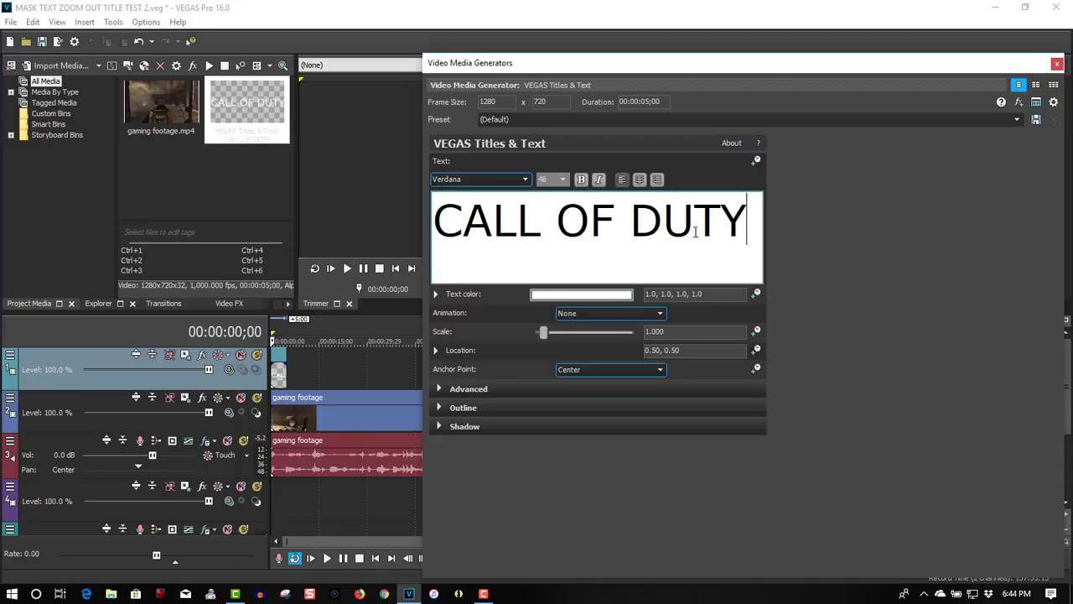
Step: Select the CALL OF DUTY text and scroll the font list toward Impact
{"action": "left_click_drag", "start_coordinate": [749, 223], "coordinate": [449, 223]}
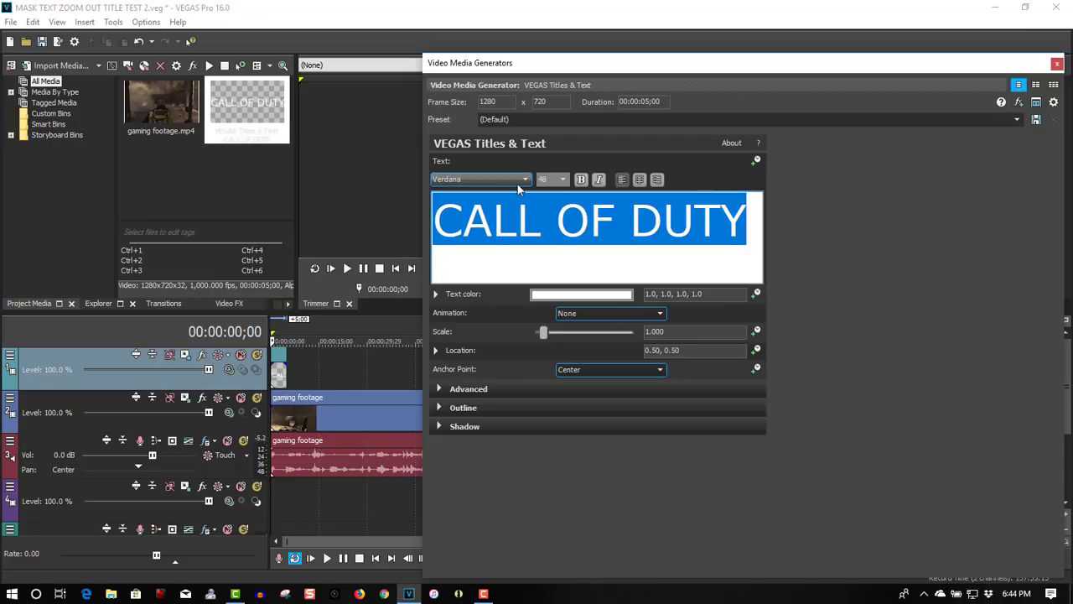
{"action": "left_click", "coordinate": [525, 178]}
{"action": "left_click_drag", "start_coordinate": [526, 434], "coordinate": [530, 331]}
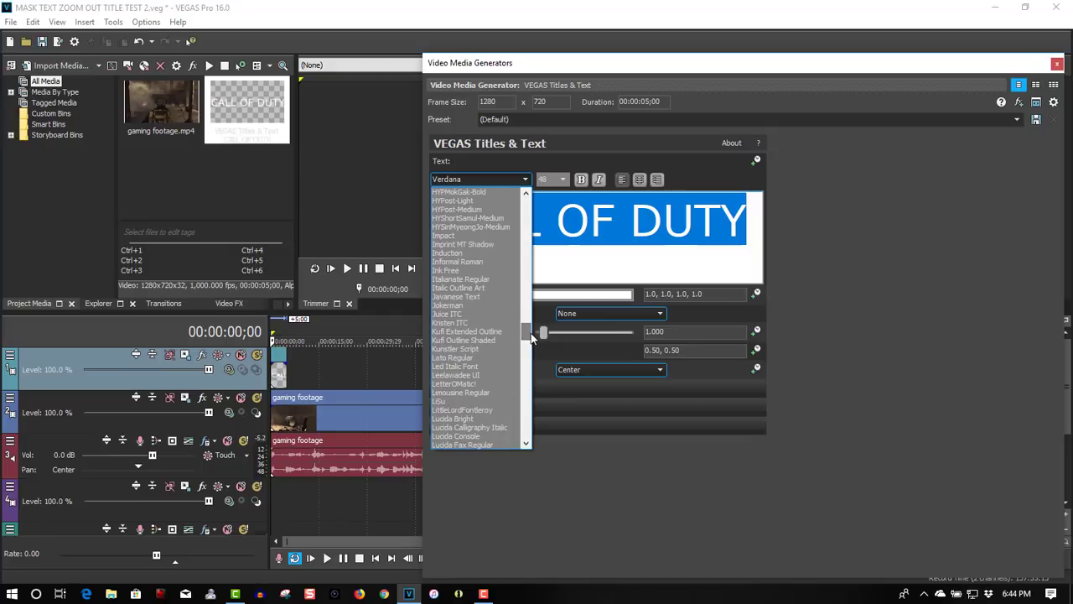
Step: Set the title font to Impact and enlarge the text to a scale of 1.312
{"action": "left_click", "coordinate": [454, 233]}
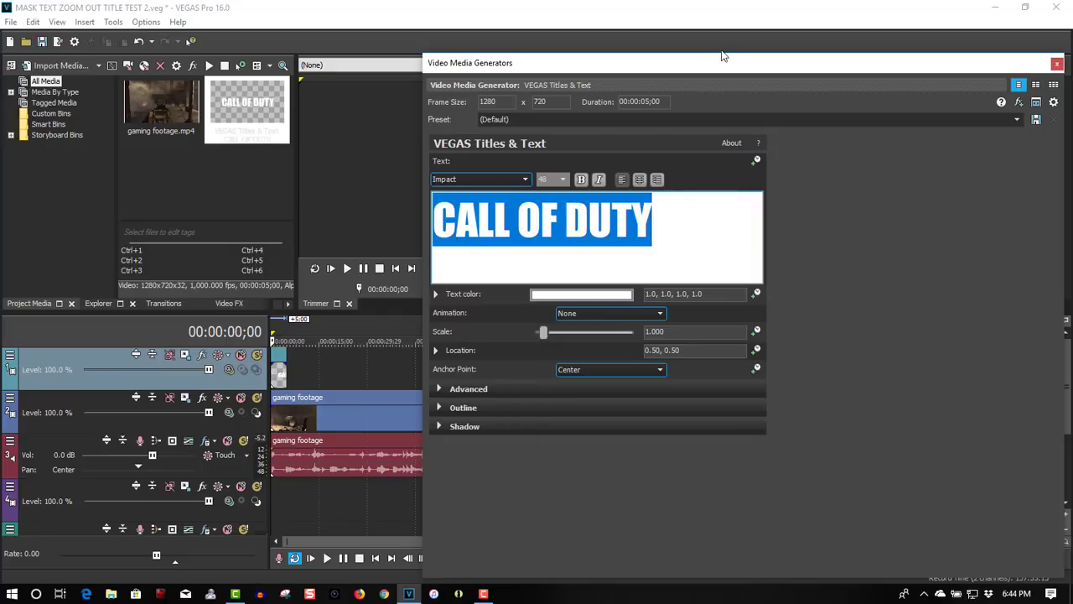
{"action": "left_click_drag", "start_coordinate": [663, 75], "coordinate": [337, 110]}
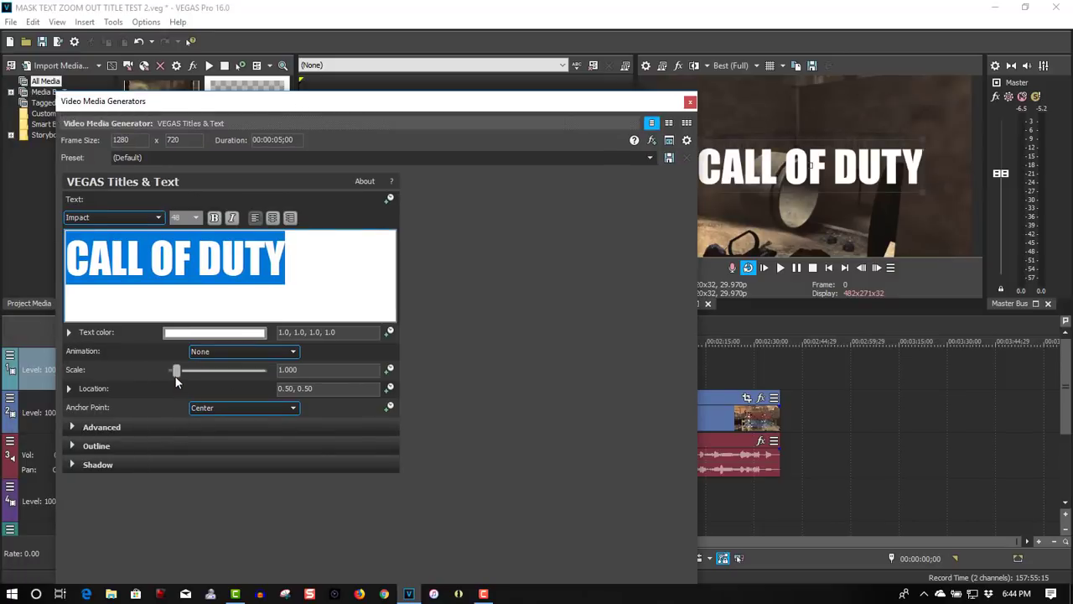
{"action": "left_click_drag", "start_coordinate": [175, 377], "coordinate": [178, 376]}
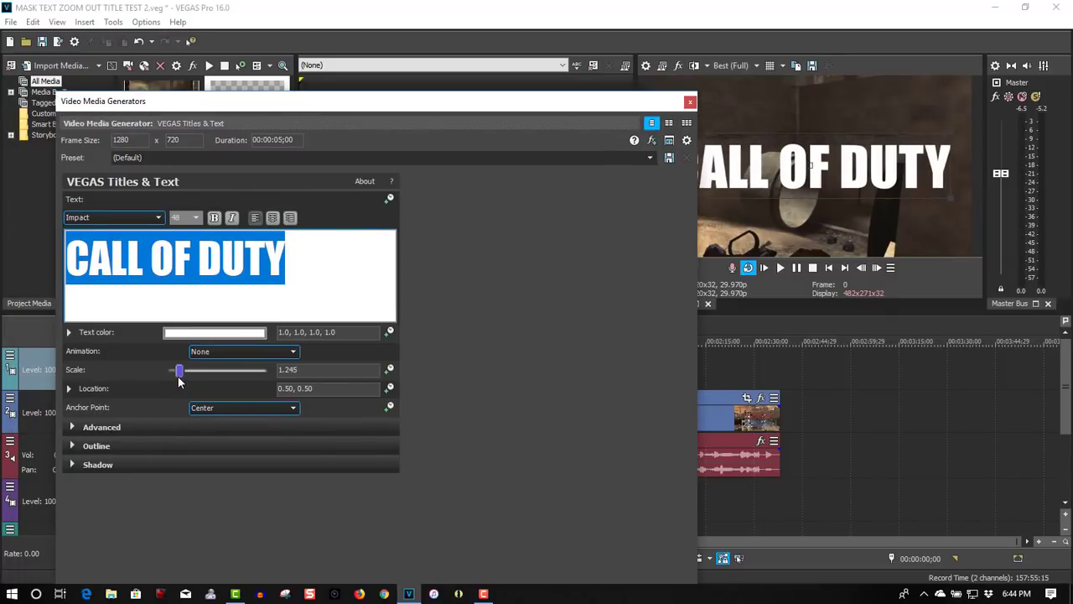
{"action": "left_click_drag", "start_coordinate": [321, 105], "coordinate": [282, 159]}
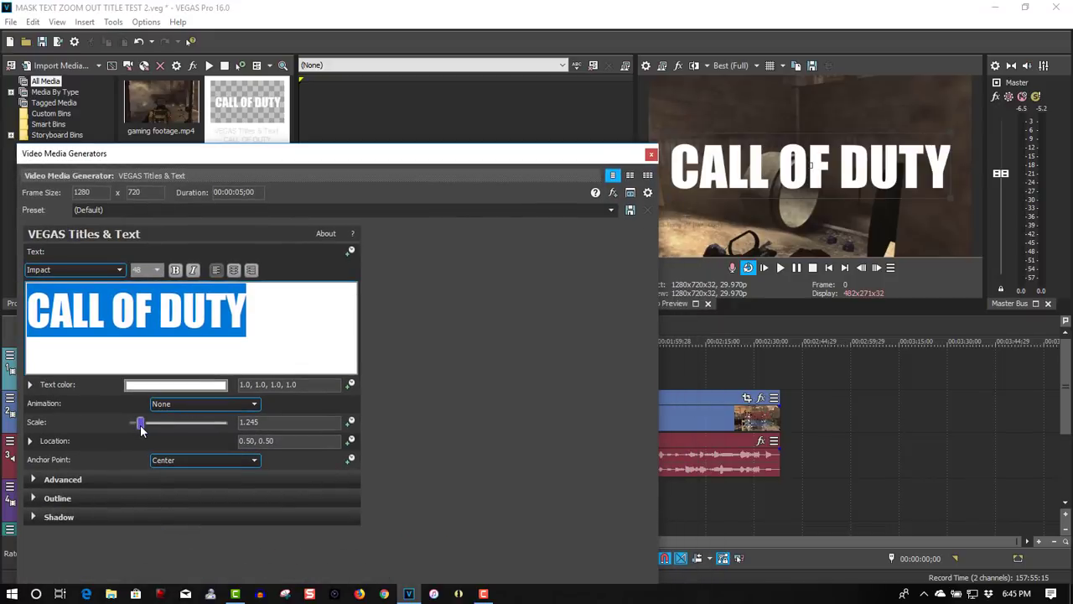
{"action": "left_click_drag", "start_coordinate": [140, 429], "coordinate": [142, 429]}
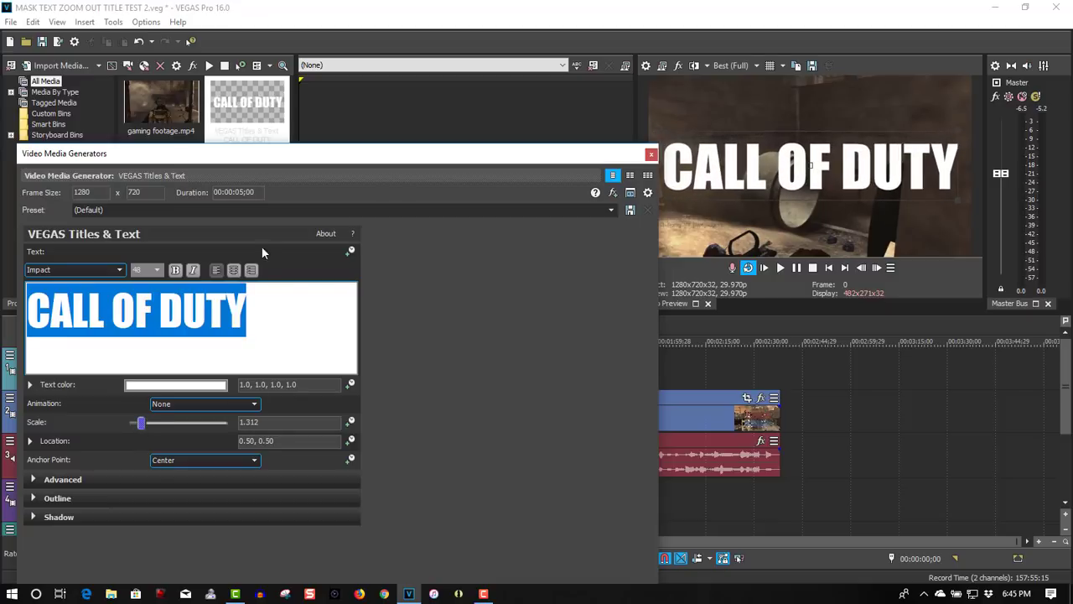
{"action": "left_click_drag", "start_coordinate": [314, 166], "coordinate": [490, 190]}
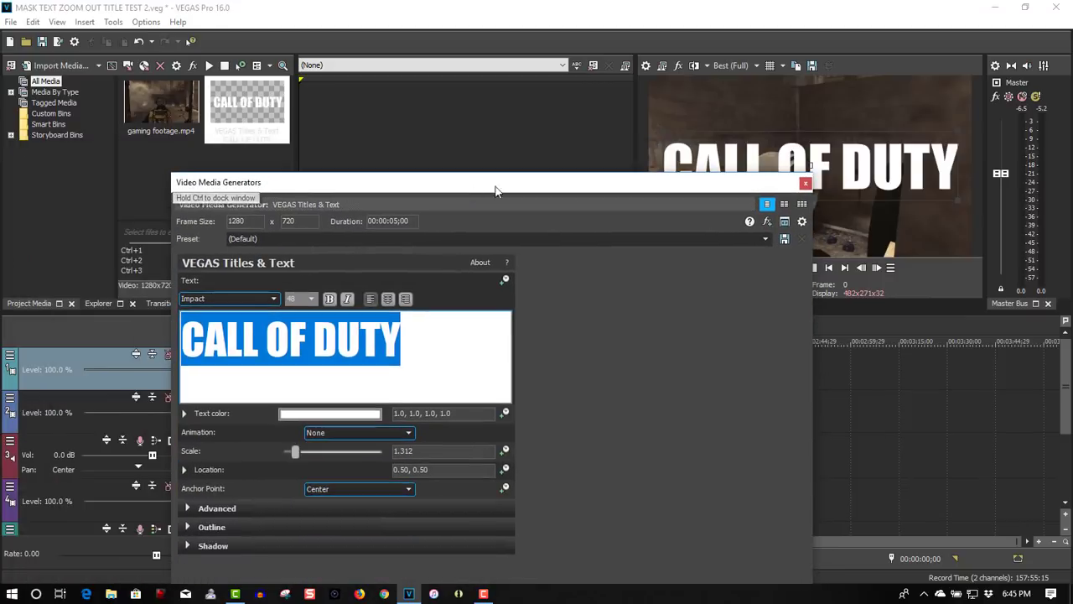
Step: Trim the end of the title clip and set track 1's compositing mode to Multiply (Mask)
{"action": "left_click", "coordinate": [805, 180]}
{"action": "scroll", "coordinate": [373, 385], "scroll_direction": "up", "scroll_amount": 6}
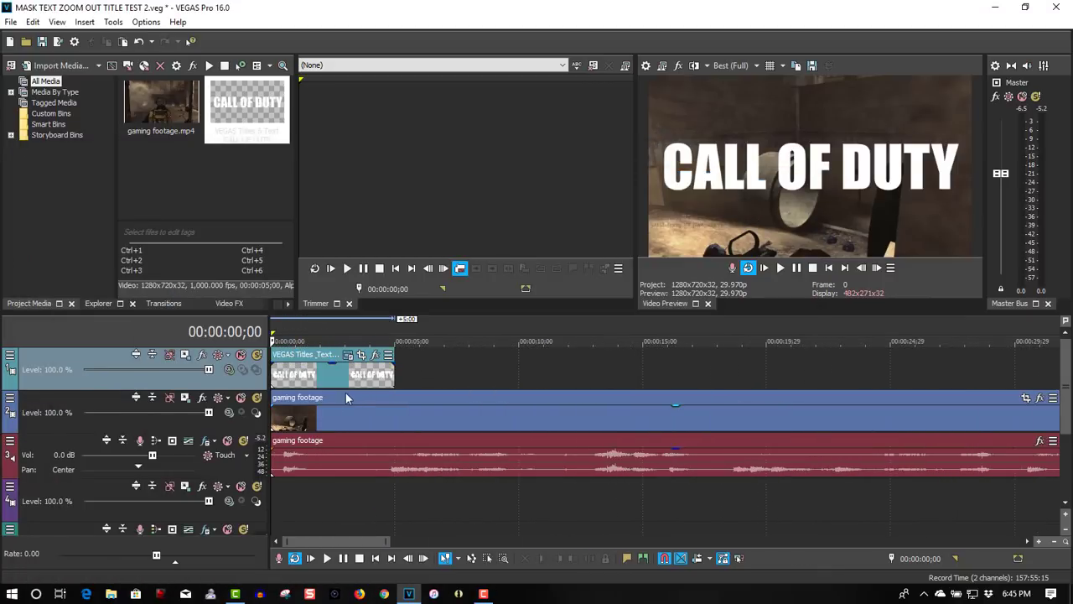
{"action": "left_click", "coordinate": [396, 377]}
{"action": "left_click_drag", "start_coordinate": [395, 377], "coordinate": [343, 373]}
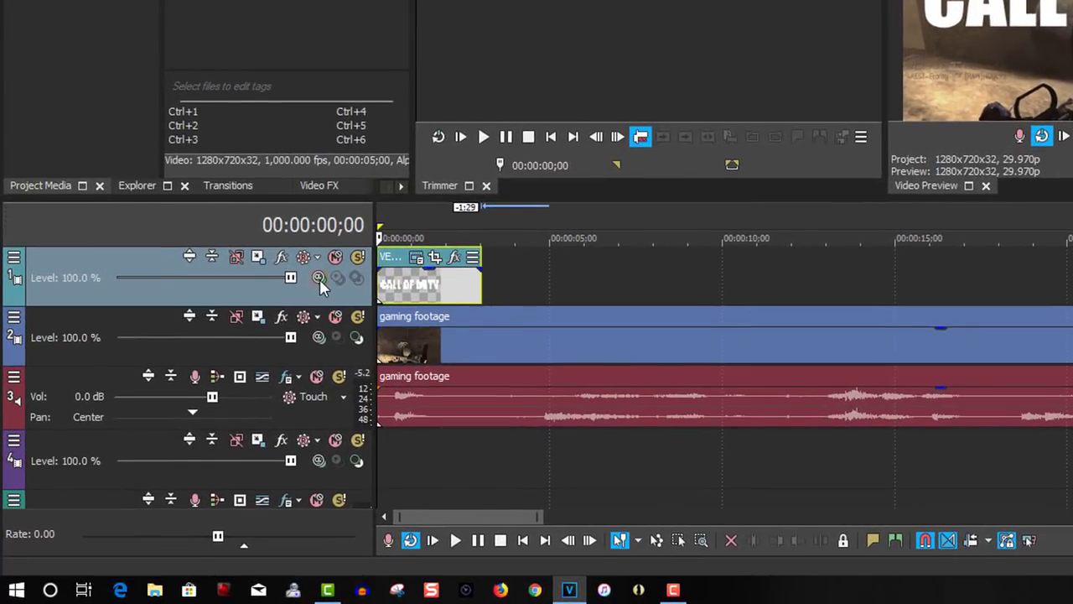
{"action": "left_click", "coordinate": [319, 278]}
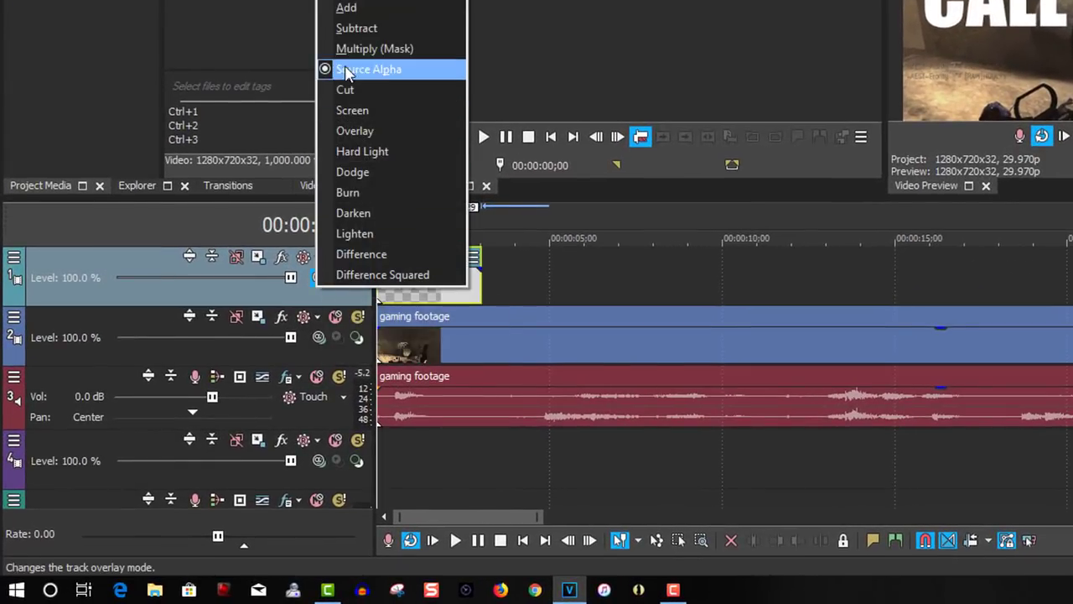
{"action": "left_click", "coordinate": [368, 48]}
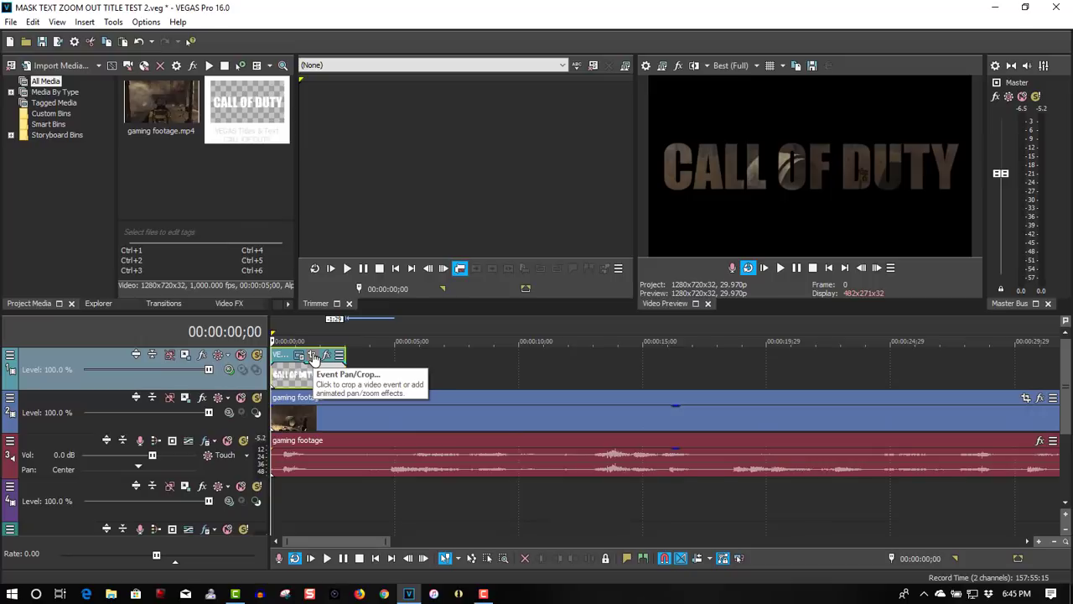
Step: In Event Pan/Crop, give the start keyframe Fast interpolation and crop tightly into the letters
{"action": "left_click", "coordinate": [312, 356]}
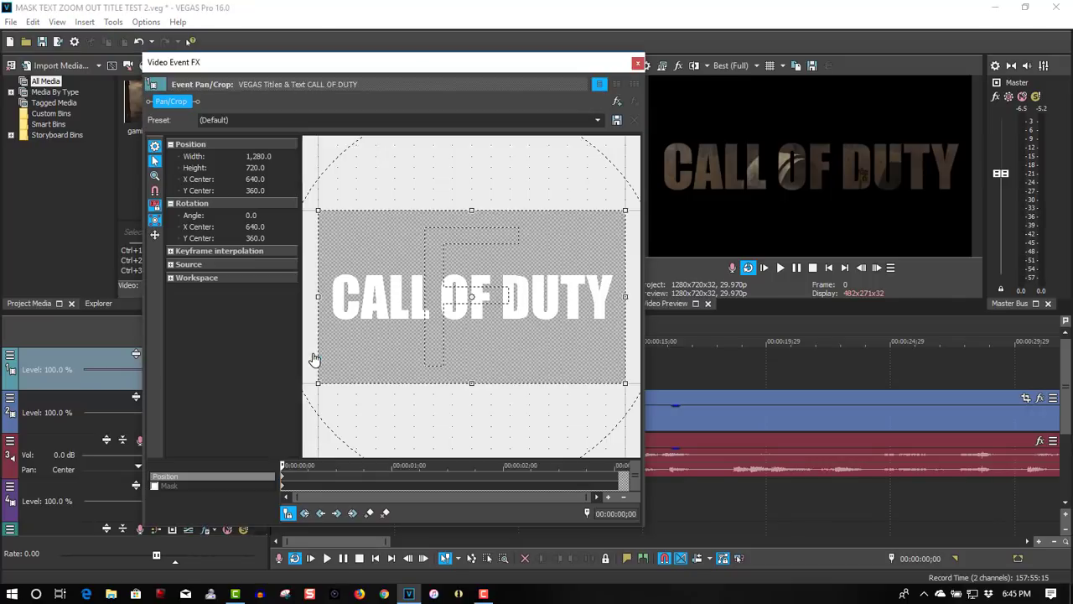
{"action": "right_click", "coordinate": [283, 483]}
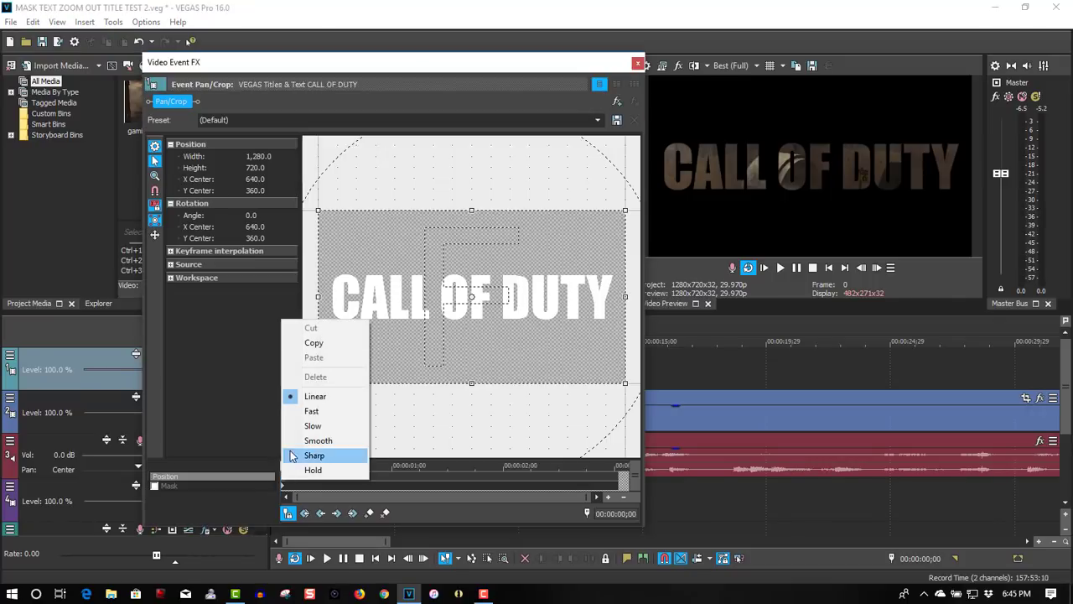
{"action": "left_click", "coordinate": [305, 412]}
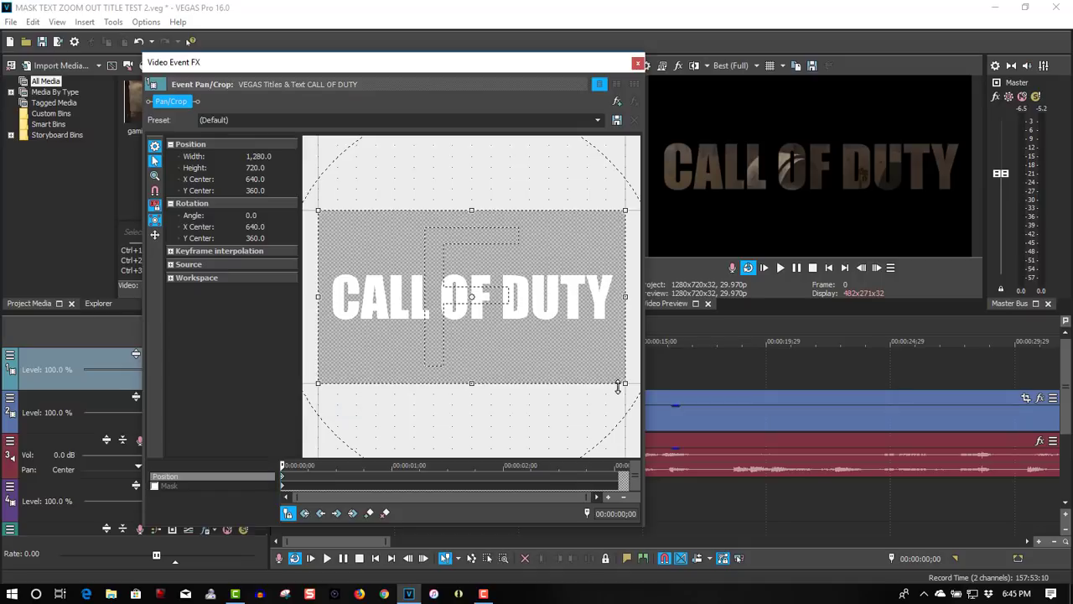
{"action": "left_click_drag", "start_coordinate": [621, 381], "coordinate": [499, 304]}
{"action": "scroll", "coordinate": [496, 364], "scroll_direction": "up", "scroll_amount": 2}
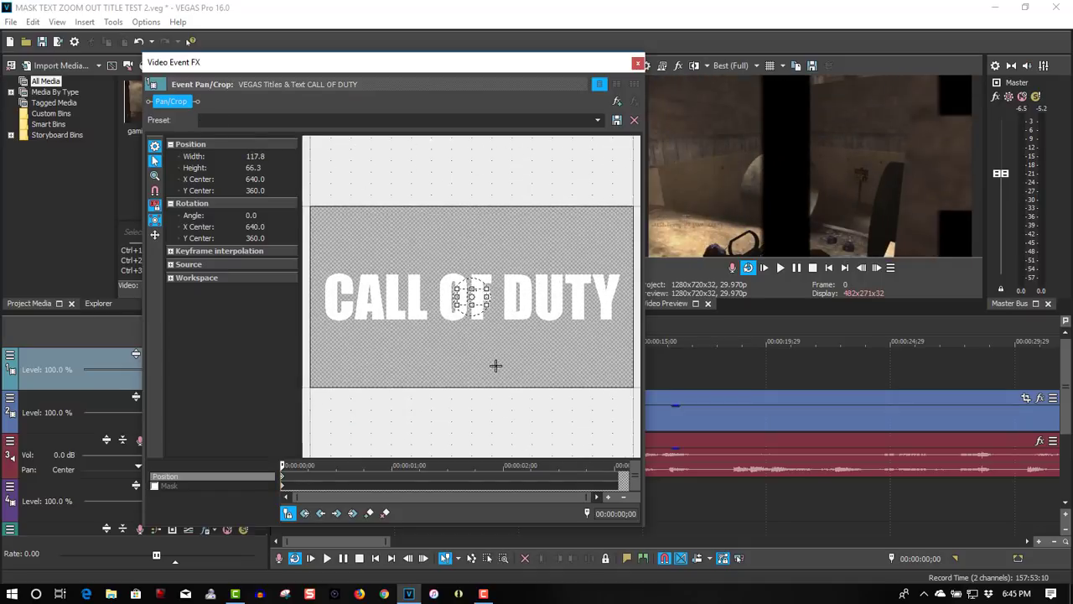
{"action": "scroll", "coordinate": [498, 374], "scroll_direction": "up", "scroll_amount": 3}
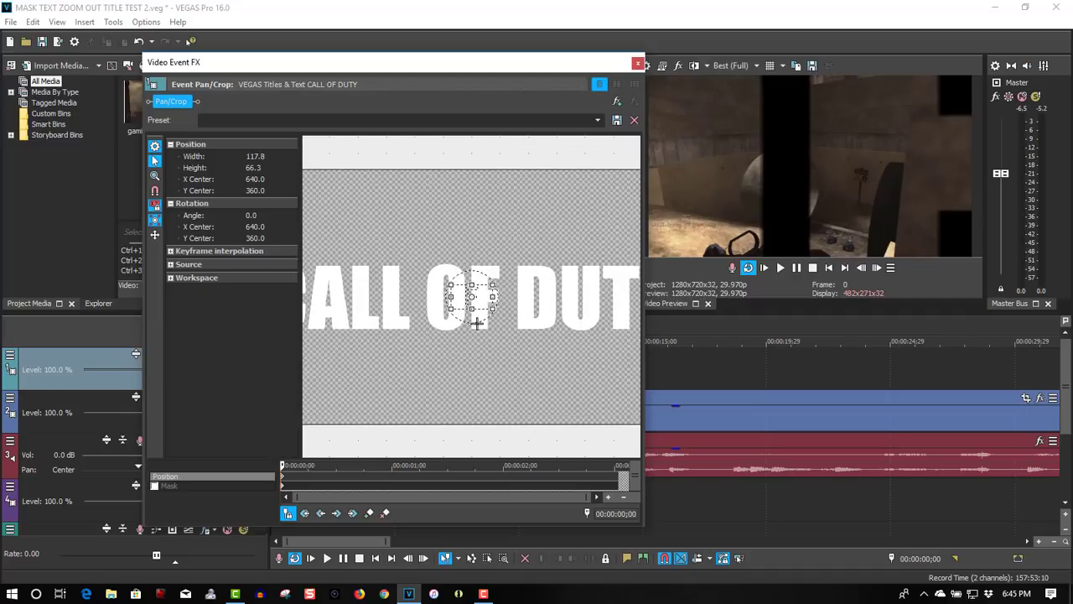
{"action": "mouse_move", "coordinate": [471, 297]}
{"action": "left_mouse_down"}
{"action": "mouse_move", "coordinate": [496, 305]}
{"action": "mouse_move", "coordinate": [482, 298]}
{"action": "left_mouse_up"}
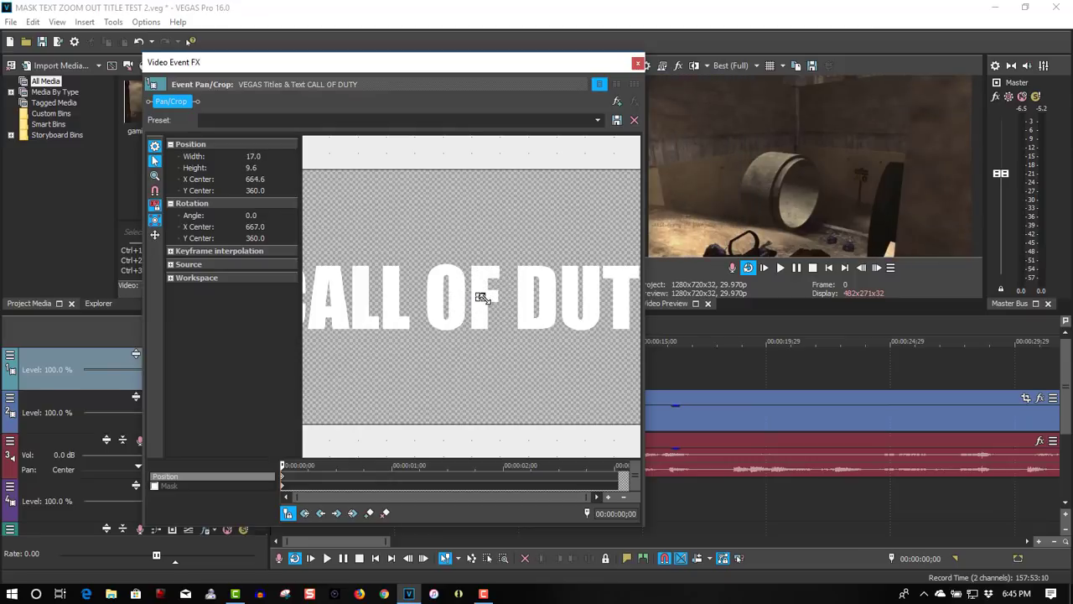
Step: At 1 second, restore the crop box to the full frame and close Pan/Crop
{"action": "left_click", "coordinate": [391, 483]}
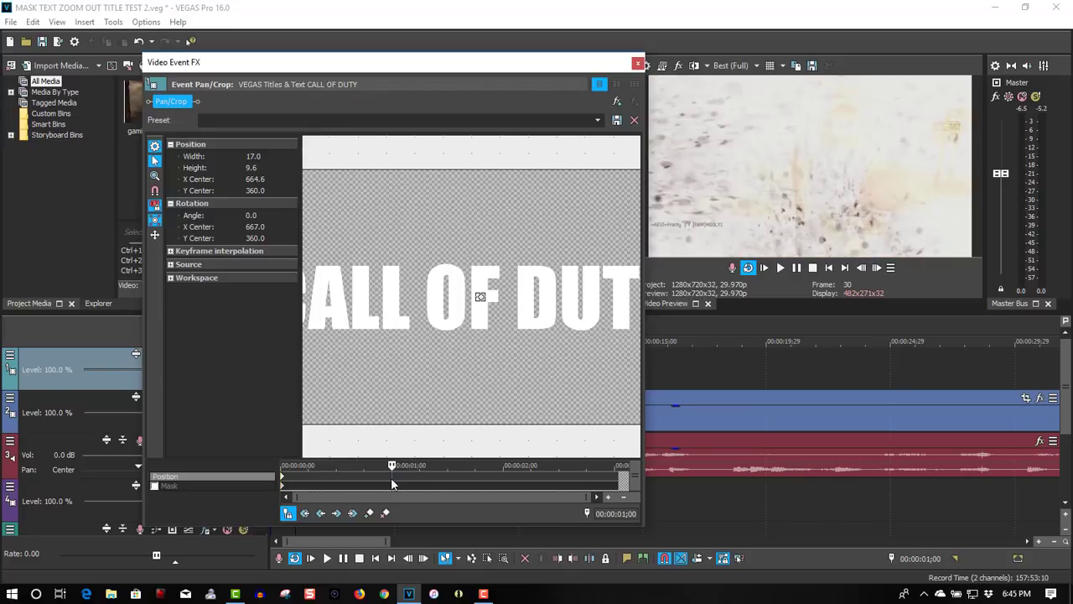
{"action": "right_click", "coordinate": [478, 298]}
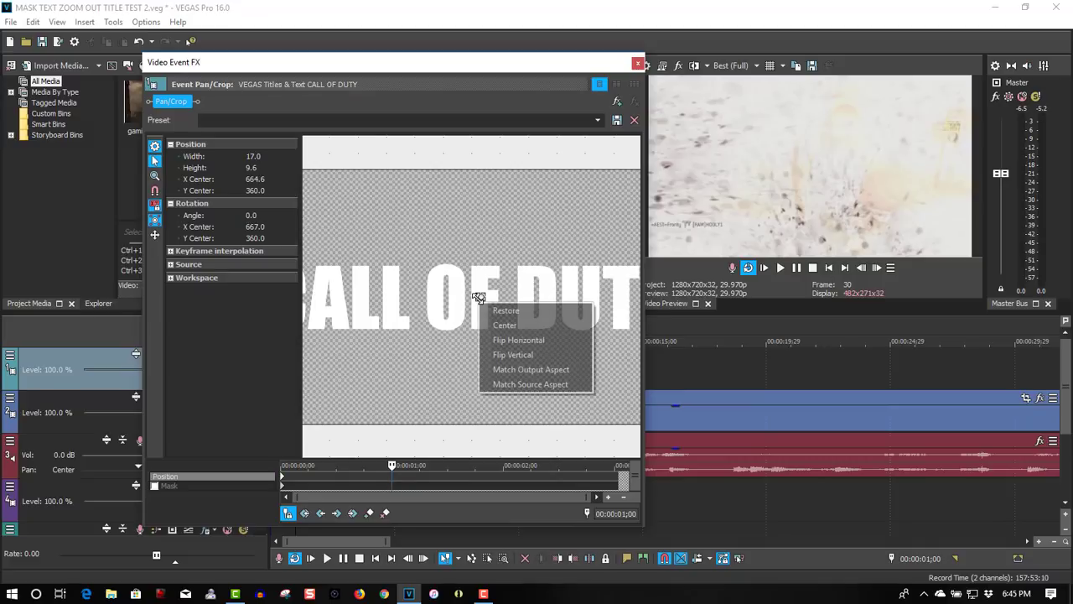
{"action": "left_click", "coordinate": [503, 310]}
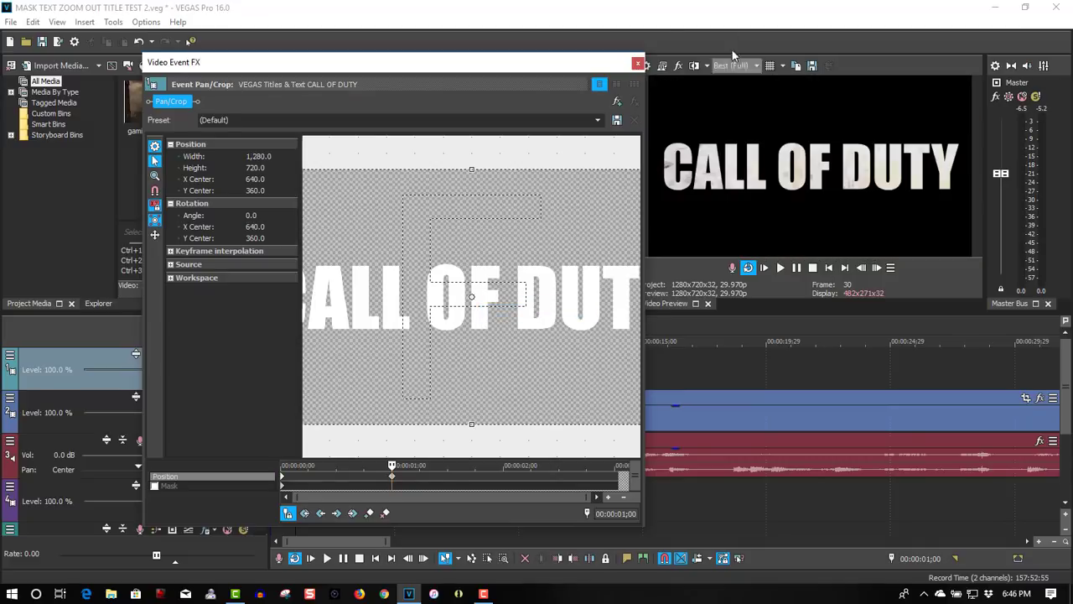
{"action": "left_click", "coordinate": [637, 63]}
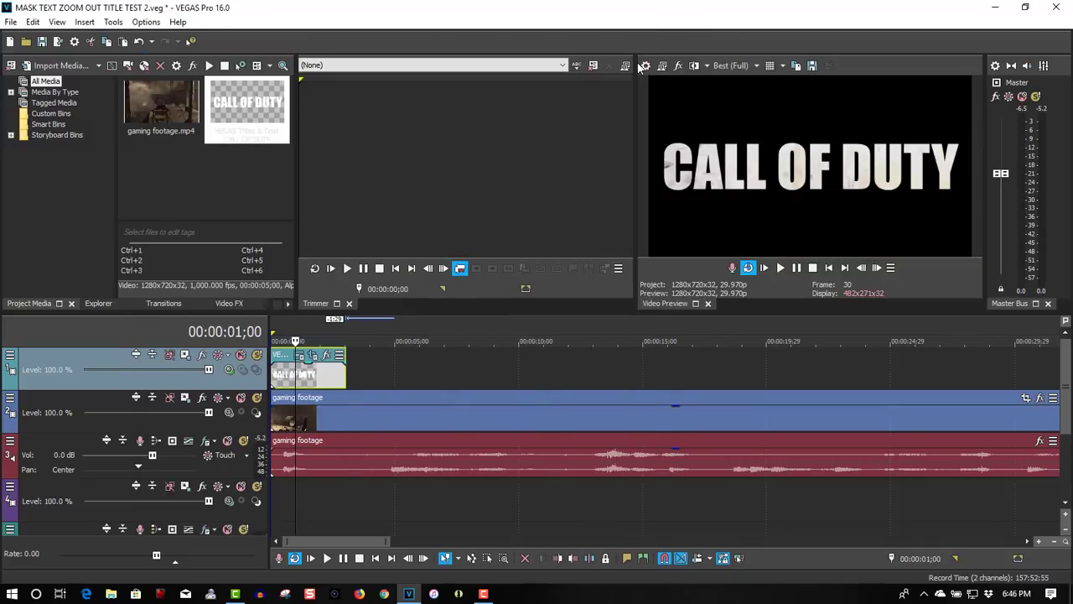
Step: Play back the title zoom-out from the project start to check it
{"action": "left_click", "coordinate": [827, 268]}
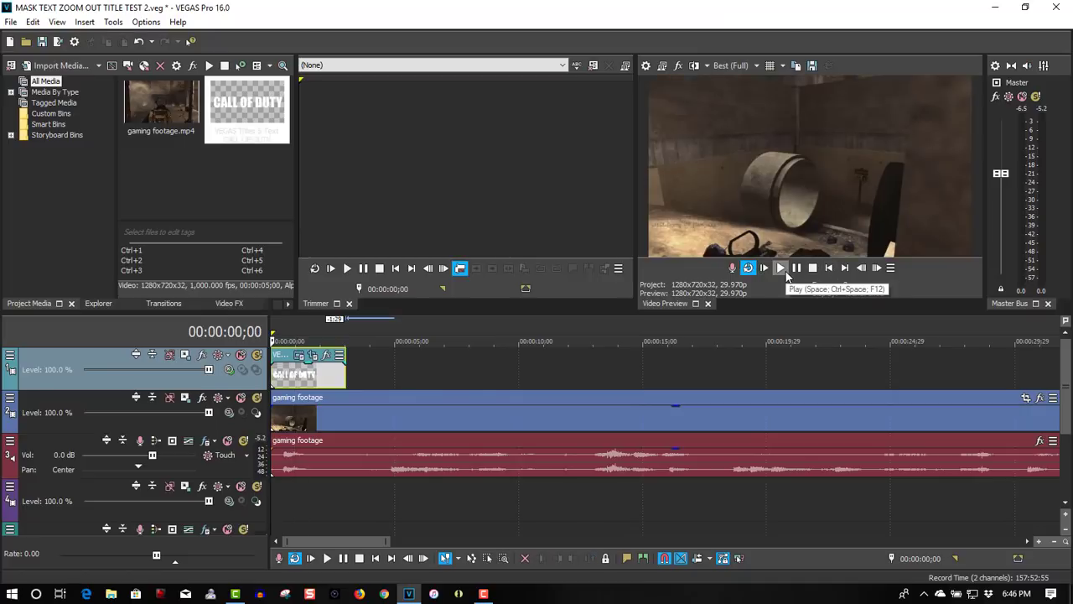
{"action": "left_click", "coordinate": [779, 268]}
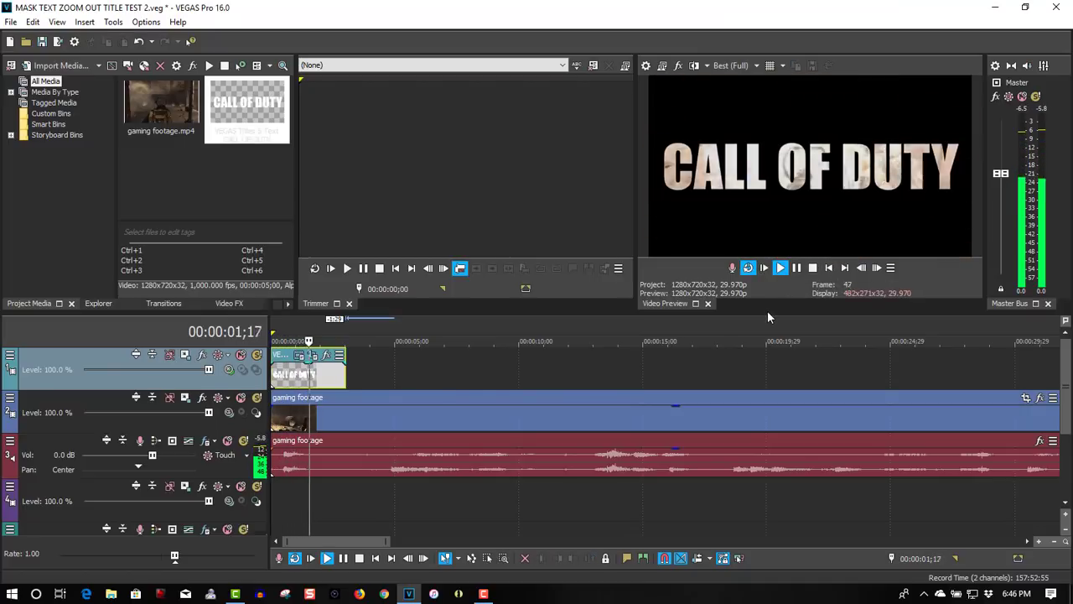
{"action": "left_click", "coordinate": [811, 268]}
{"action": "left_click", "coordinate": [811, 268]}
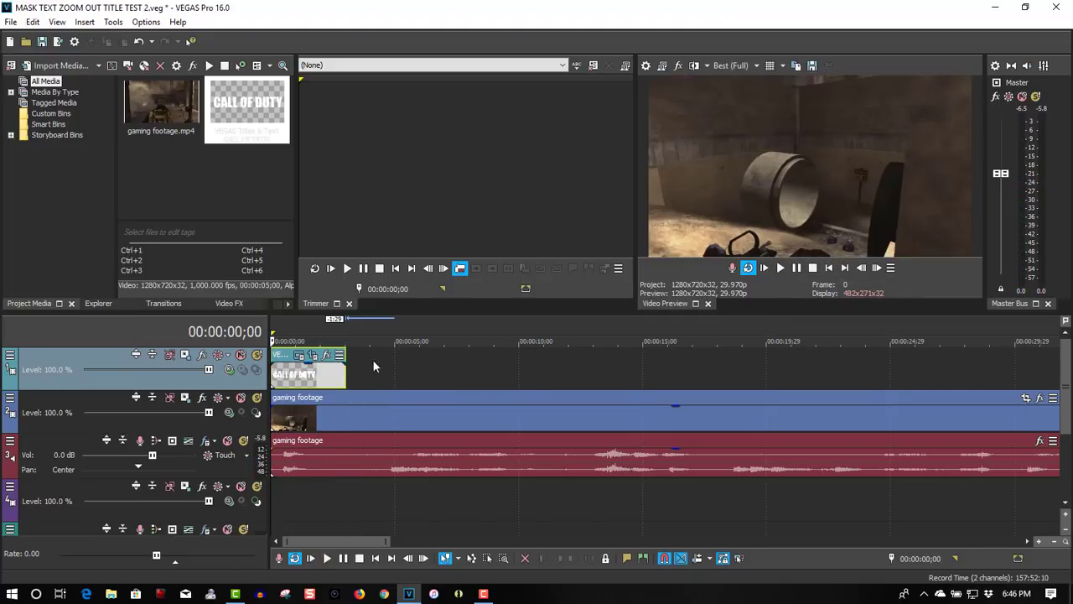
Step: Enable Scale animation and add a keyframe holding scale 1.312 at 01;29
{"action": "left_click", "coordinate": [300, 358]}
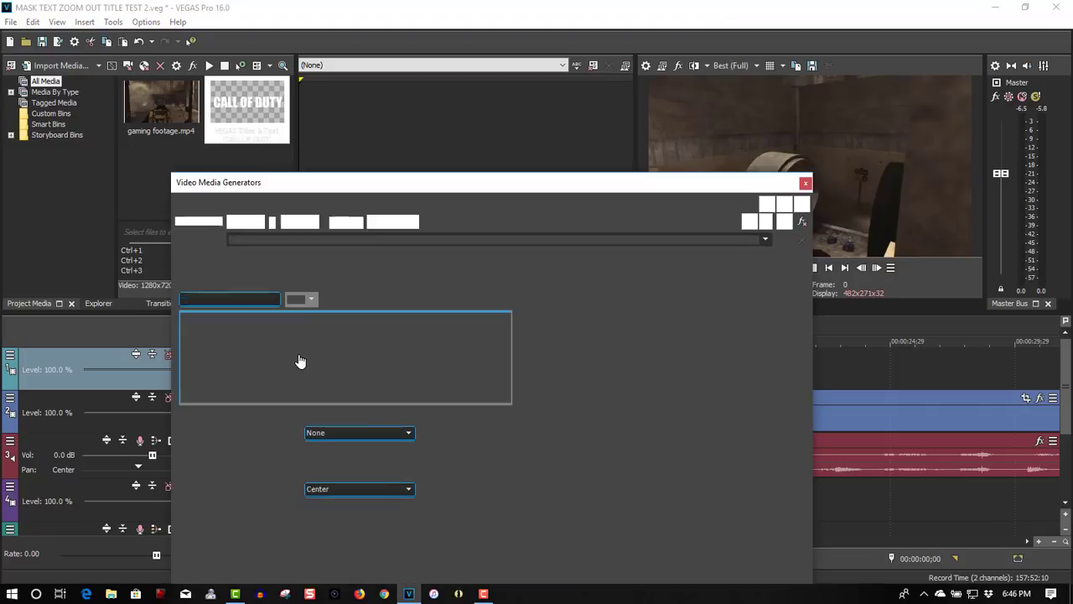
{"action": "left_click_drag", "start_coordinate": [396, 189], "coordinate": [635, 60]}
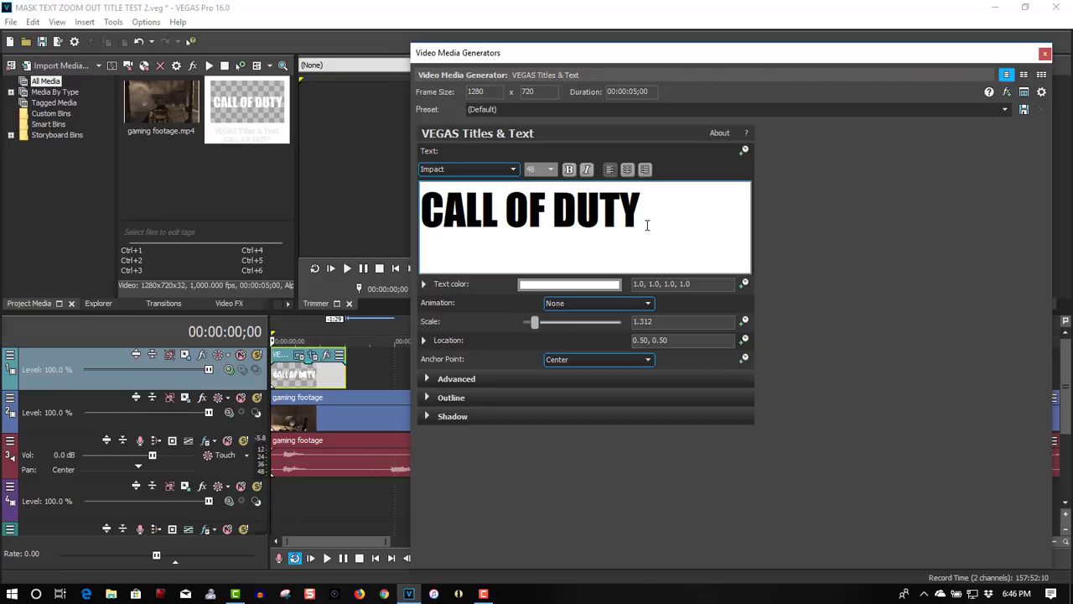
{"action": "left_click", "coordinate": [745, 322]}
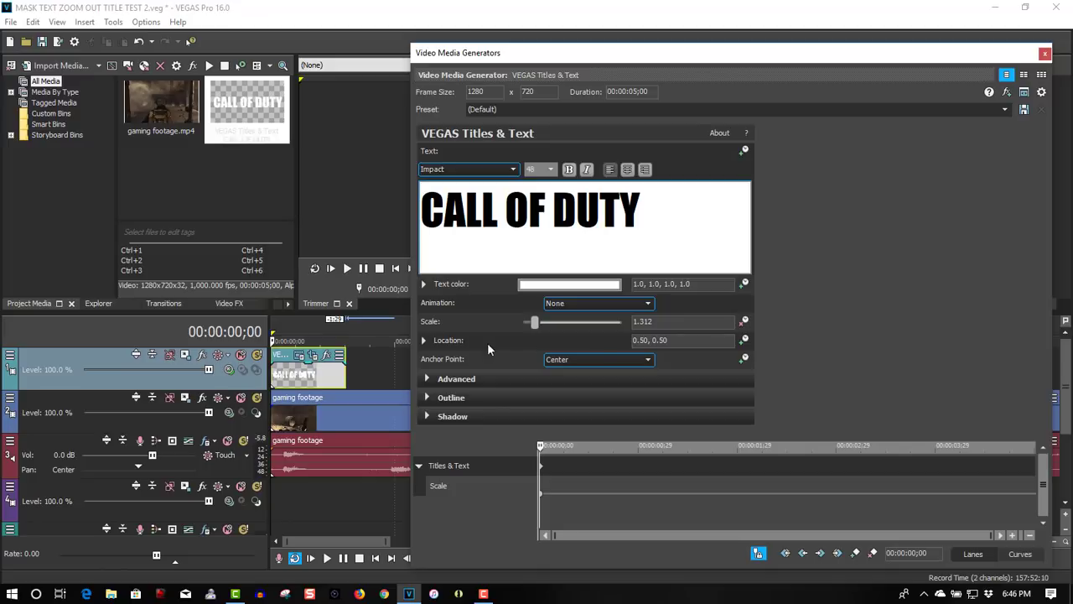
{"action": "left_click", "coordinate": [542, 450]}
{"action": "left_click_drag", "start_coordinate": [543, 450], "coordinate": [735, 444]}
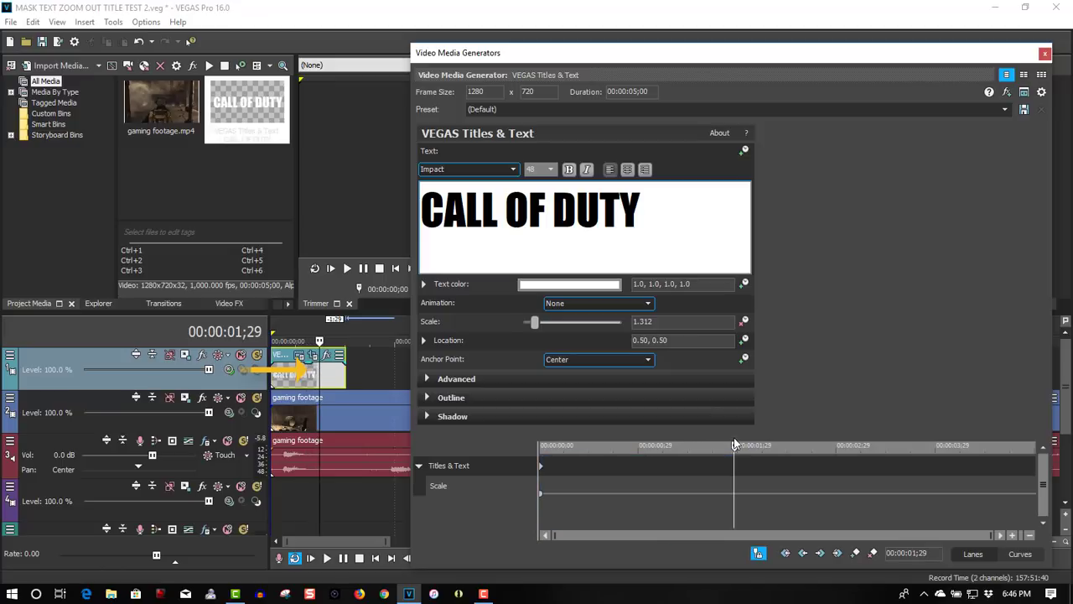
{"action": "left_click", "coordinate": [853, 554]}
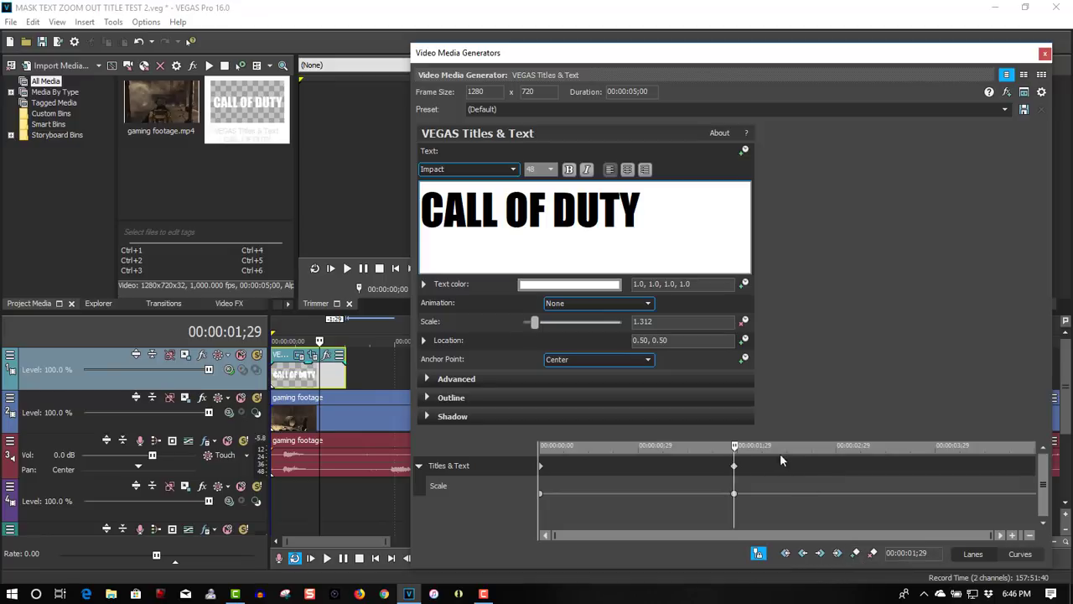
Step: Add a keyframe at 02;29 with the text scale set to 0.100
{"action": "left_click_drag", "start_coordinate": [735, 447], "coordinate": [834, 442]}
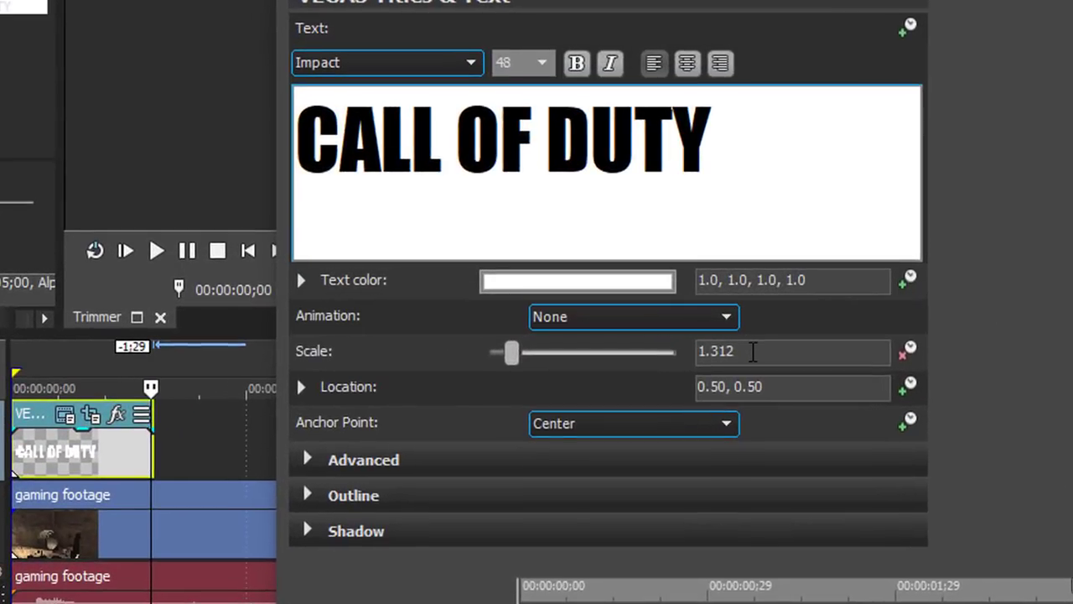
{"action": "left_click_drag", "start_coordinate": [753, 352], "coordinate": [686, 351]}
{"action": "type", "text": "0.10"}
{"action": "key", "text": "Return"}
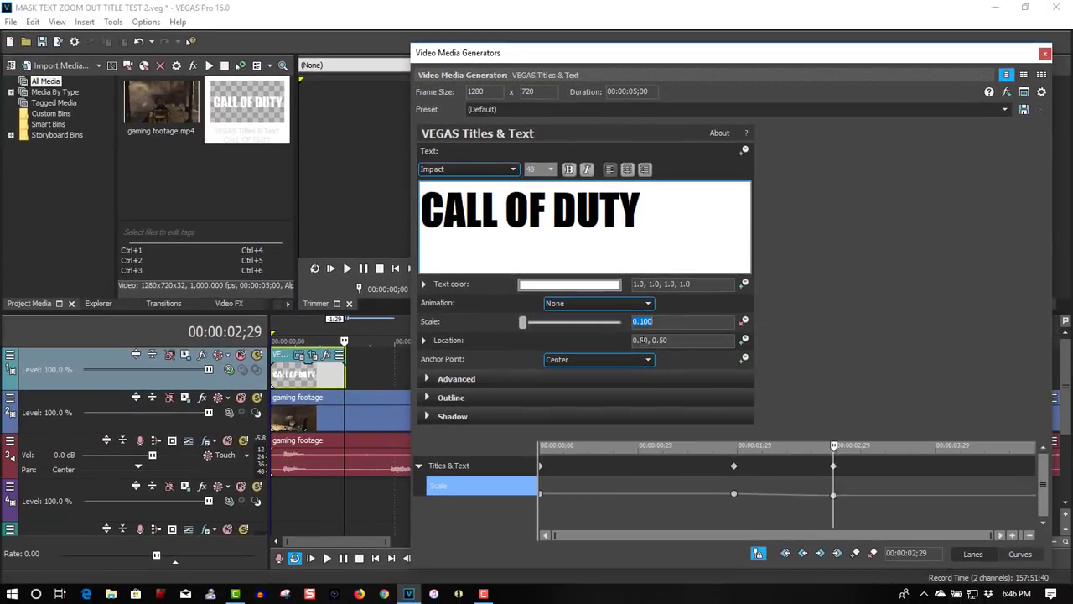
{"action": "left_click", "coordinate": [1044, 54]}
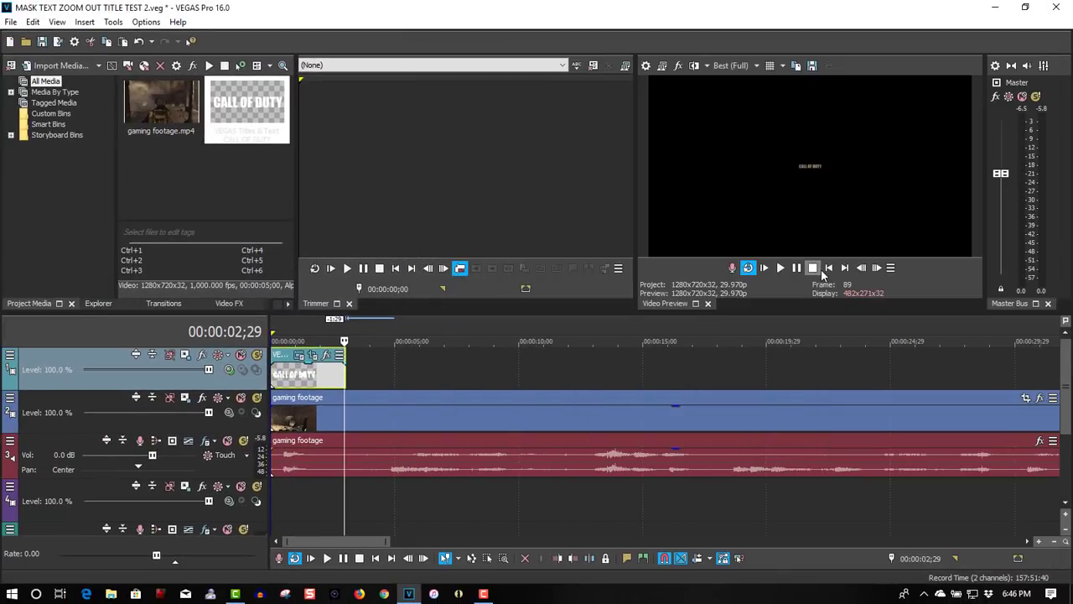
{"action": "left_click", "coordinate": [827, 269]}
{"action": "left_click", "coordinate": [778, 268]}
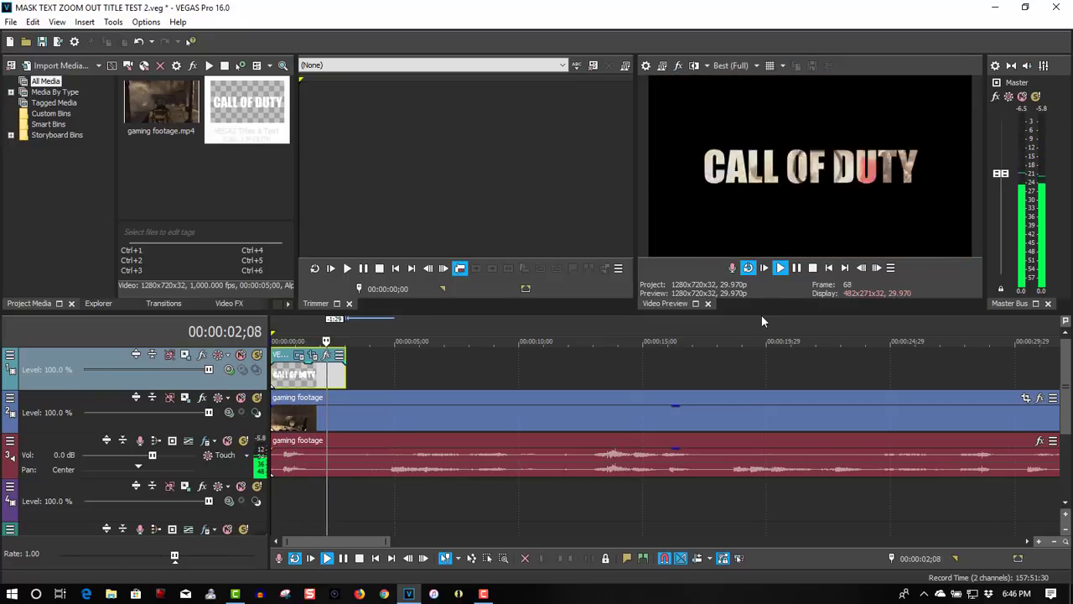
{"action": "left_click", "coordinate": [797, 269]}
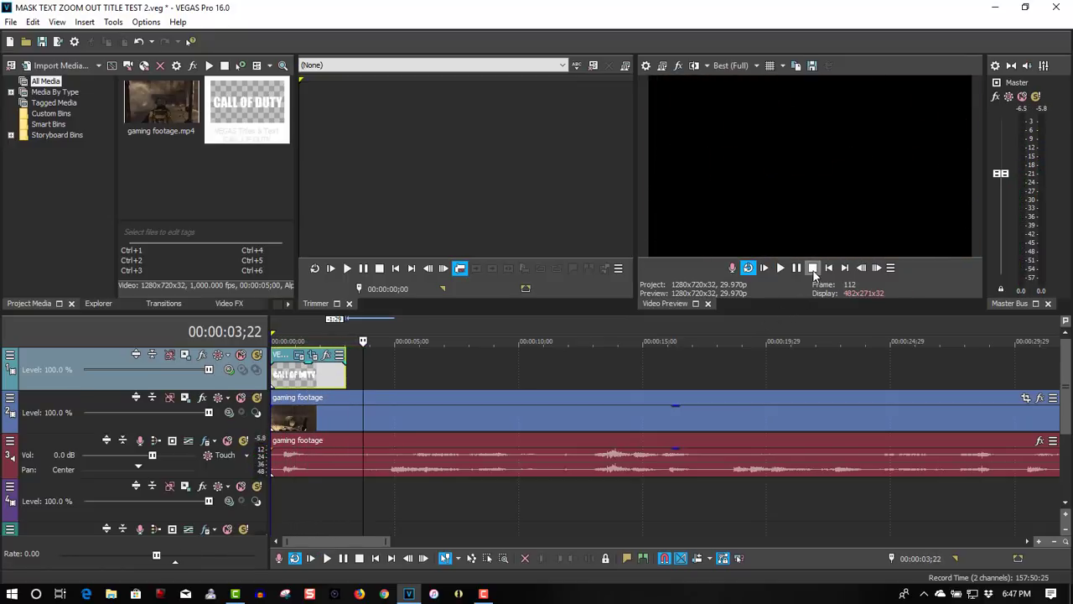
{"action": "left_click", "coordinate": [812, 268]}
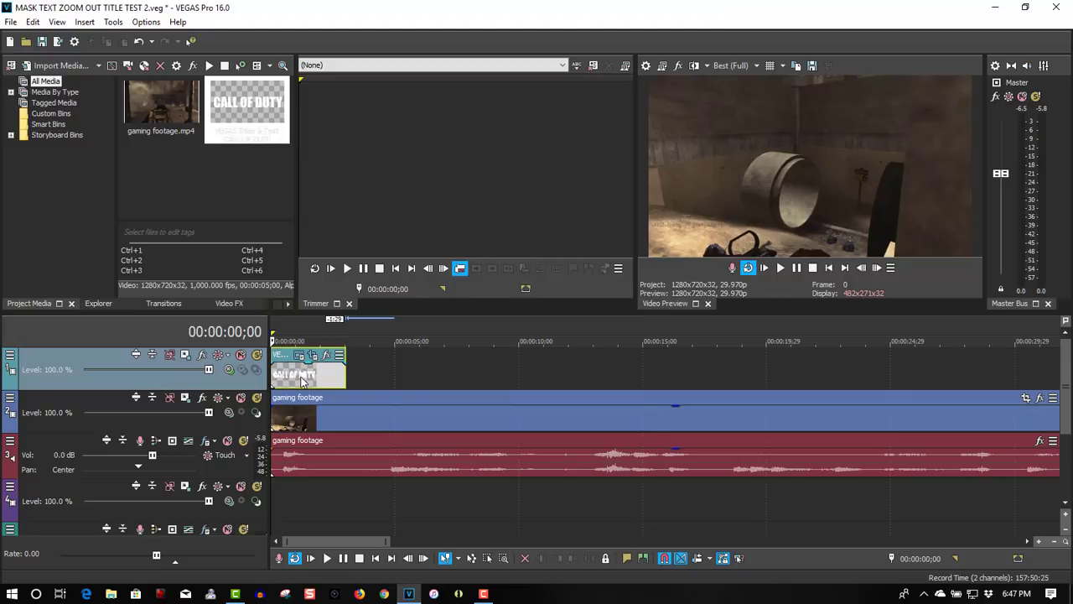
Step: Copy the title clip and paste a new copy directly after the first at 00:00:03;21
{"action": "left_click", "coordinate": [302, 379]}
{"action": "right_click", "coordinate": [301, 380]}
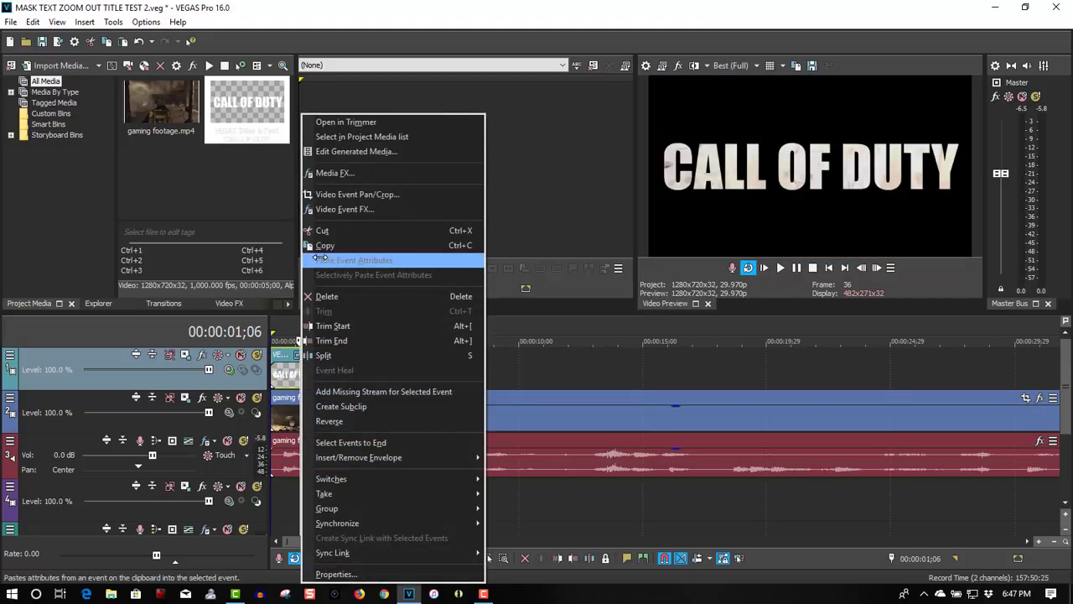
{"action": "left_click", "coordinate": [362, 245]}
{"action": "left_click", "coordinate": [362, 371]}
{"action": "right_click", "coordinate": [362, 367]}
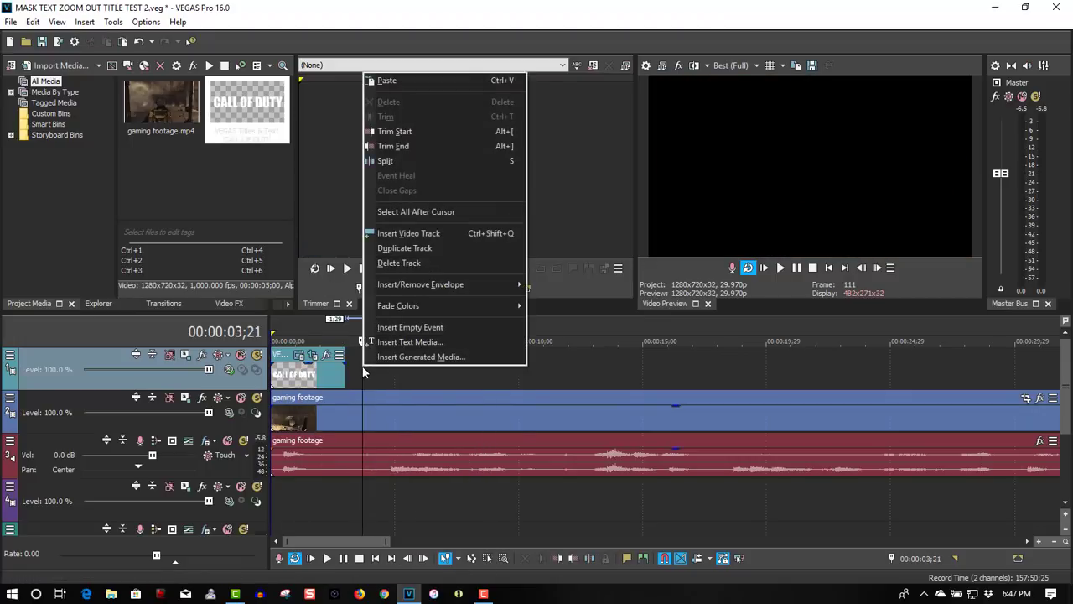
{"action": "left_click", "coordinate": [386, 81]}
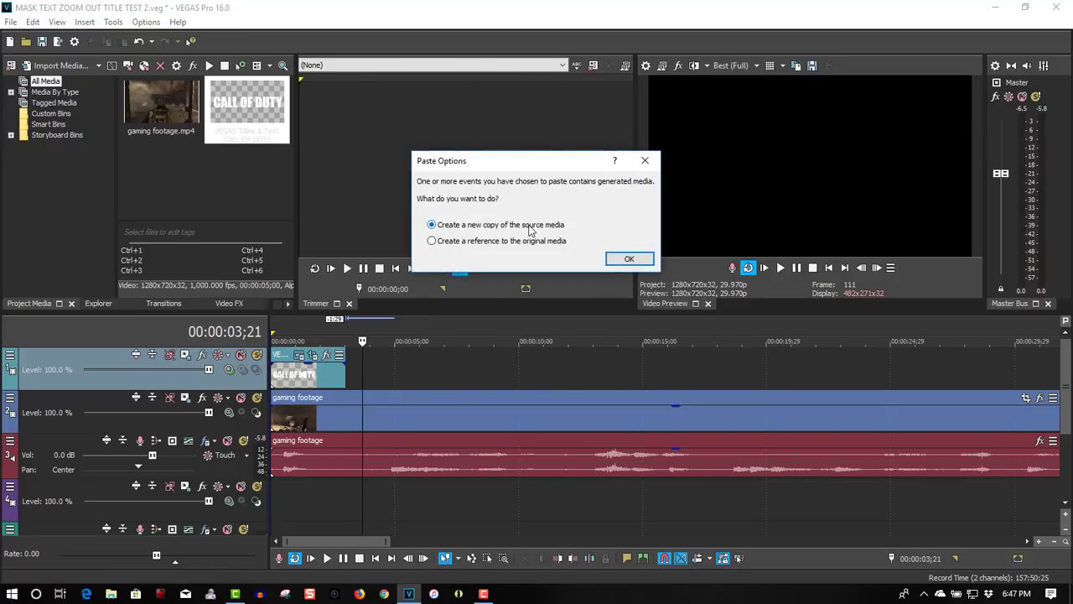
{"action": "left_click", "coordinate": [627, 260]}
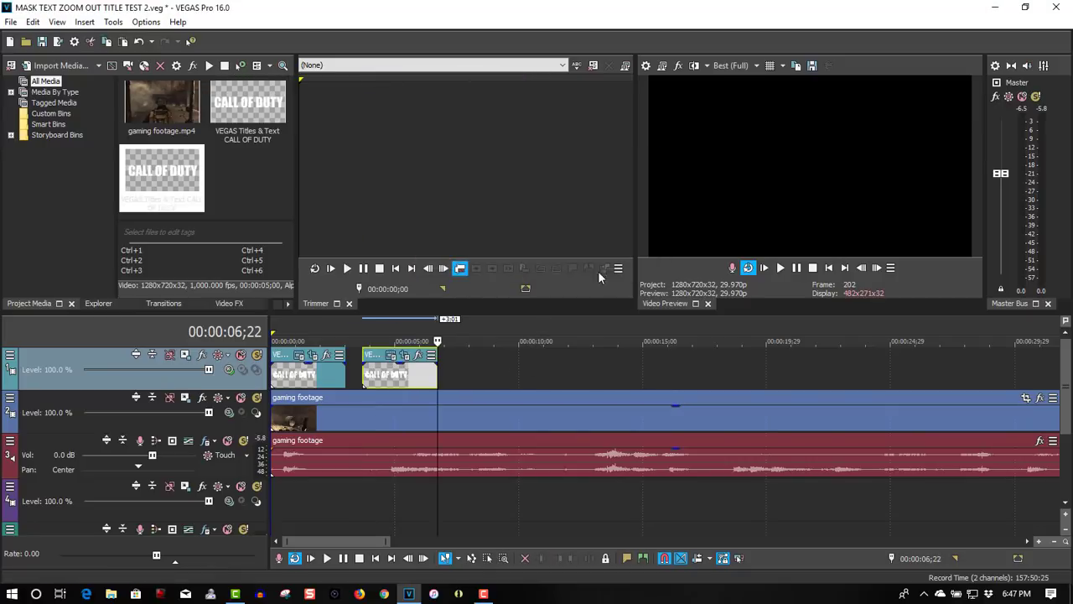
{"action": "left_click", "coordinate": [373, 360]}
{"action": "left_click_drag", "start_coordinate": [371, 358], "coordinate": [359, 359]}
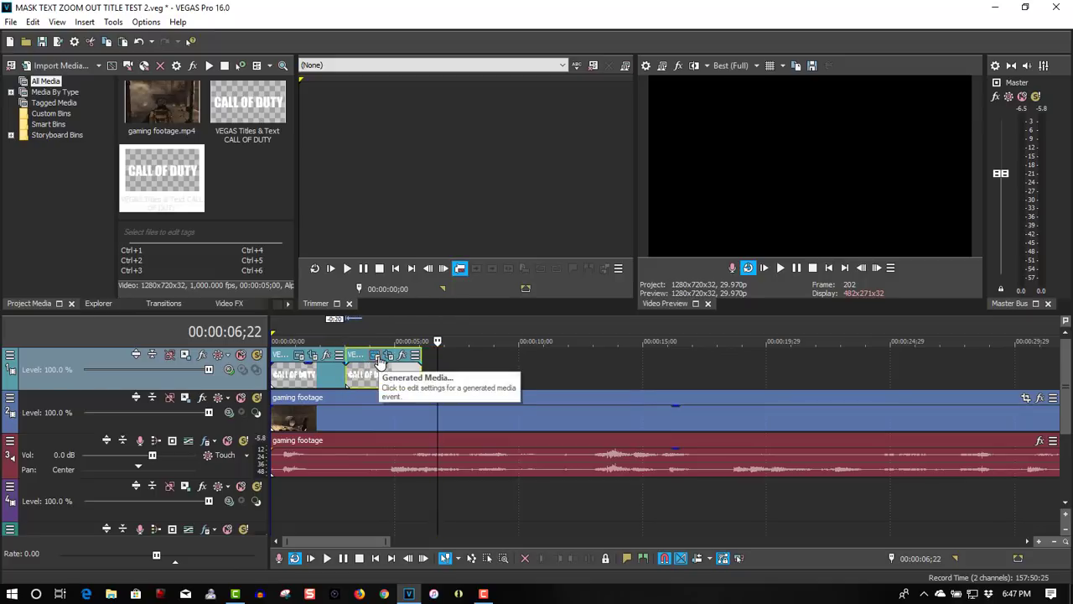
Step: Retype the pasted title's text as GAMEPLAY and close the generator window
{"action": "left_click", "coordinate": [378, 358]}
{"action": "left_click_drag", "start_coordinate": [672, 215], "coordinate": [454, 208]}
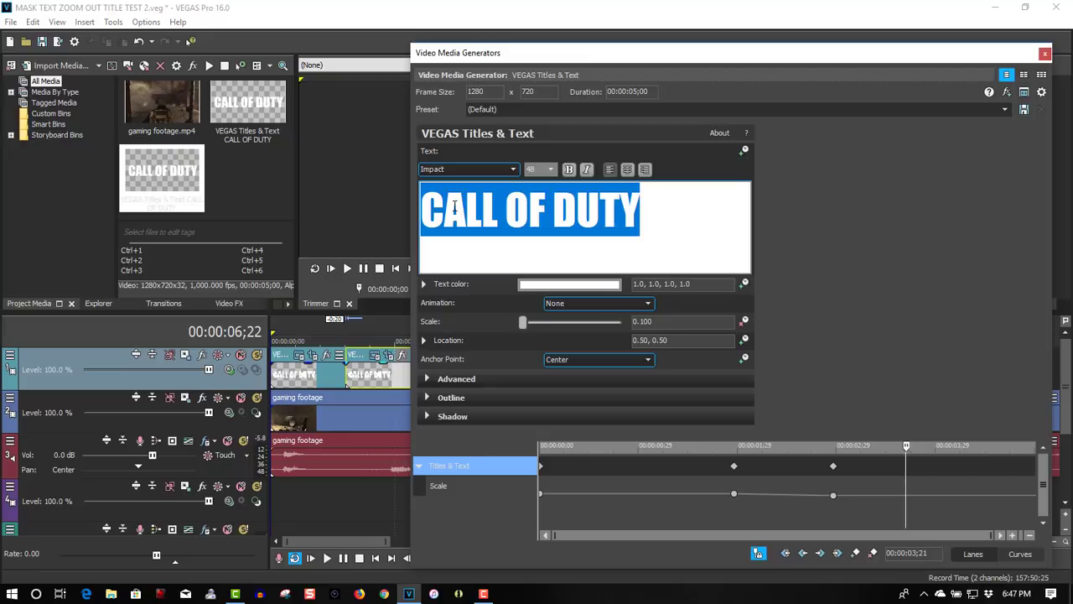
{"action": "type", "text": "GAM"}
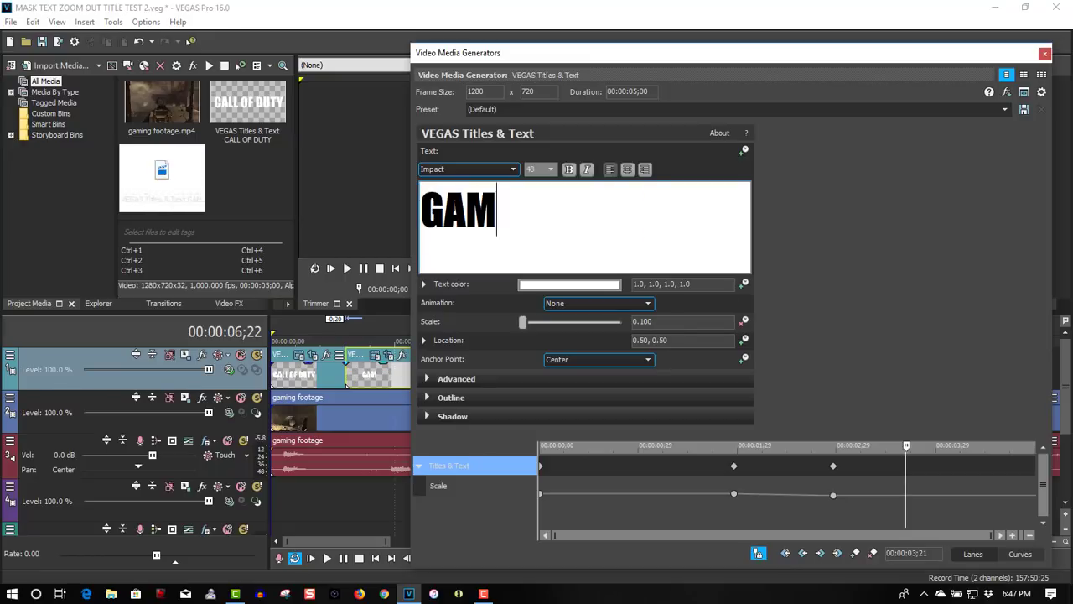
{"action": "type", "text": "EPL"}
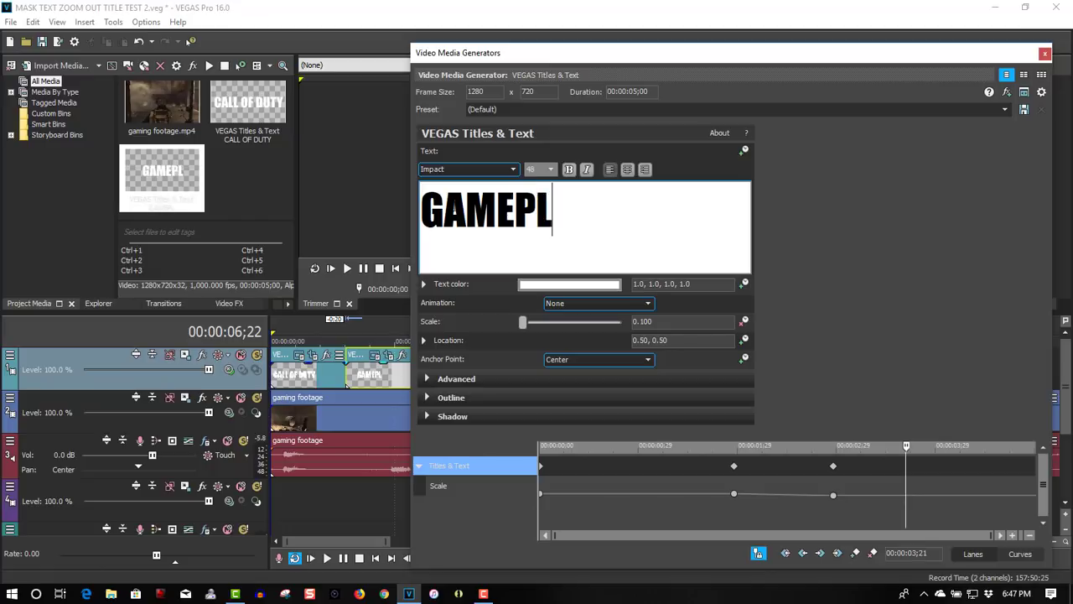
{"action": "type", "text": "AY"}
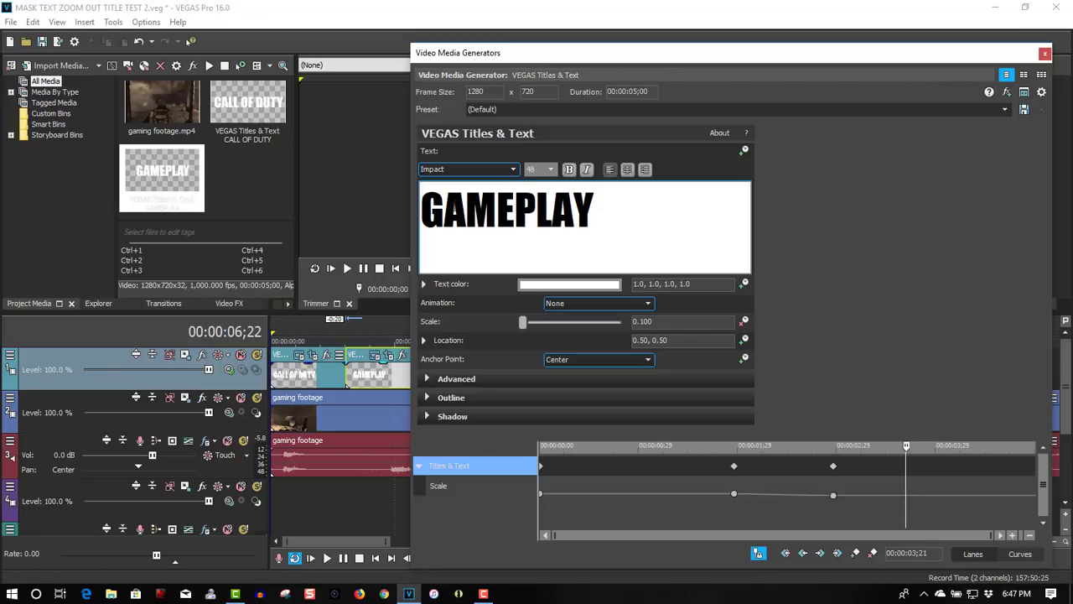
{"action": "left_click", "coordinate": [1044, 54]}
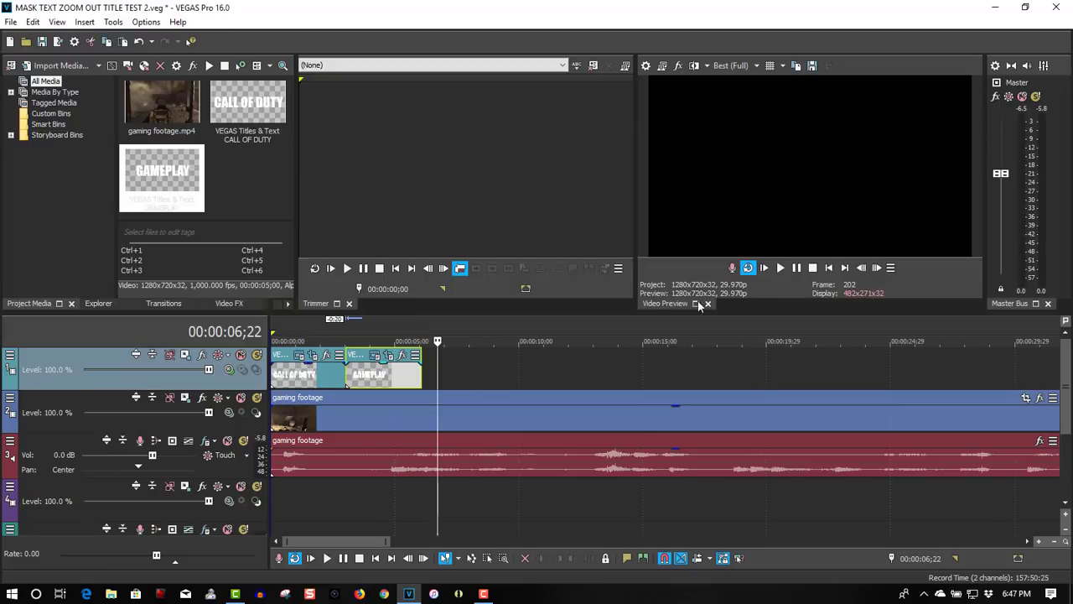
Step: Paste a new copy of the title clip and slide it against the GAMEPLAY clip
{"action": "right_click", "coordinate": [445, 362]}
{"action": "left_click", "coordinate": [484, 81]}
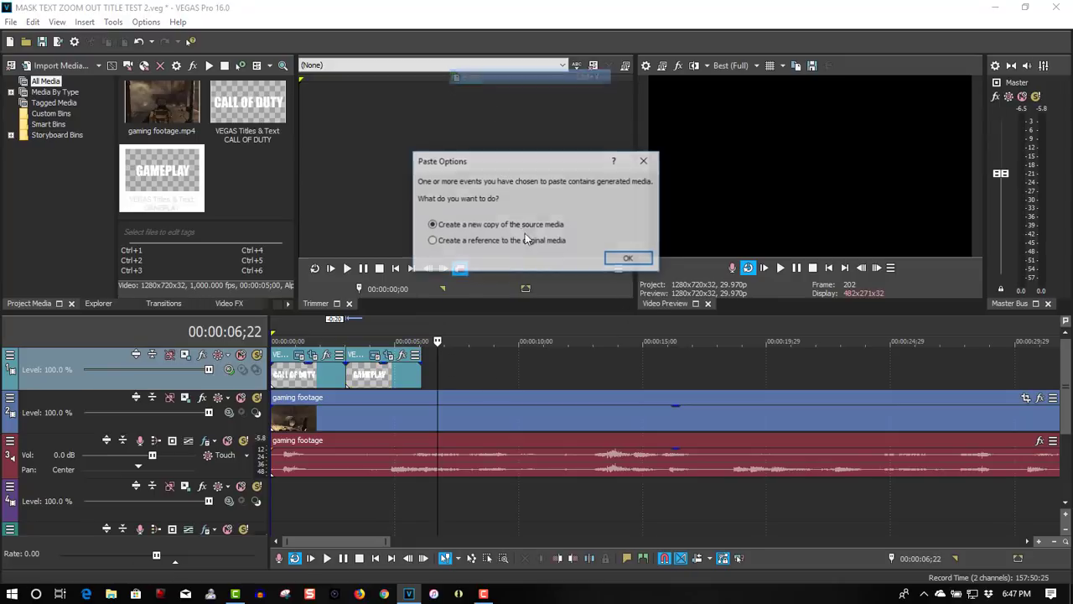
{"action": "left_click", "coordinate": [627, 257]}
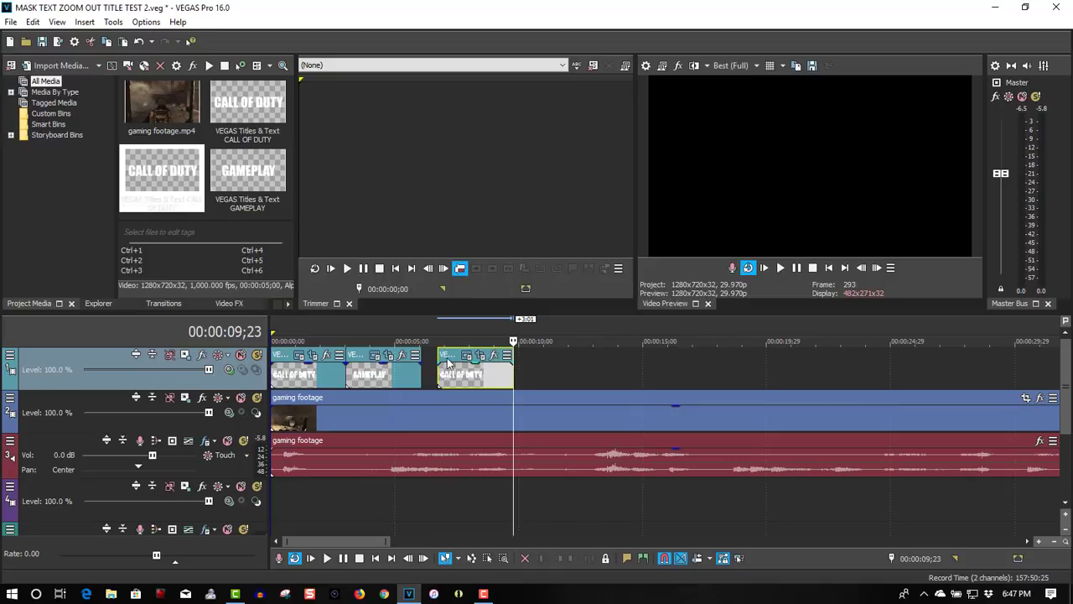
{"action": "mouse_move", "coordinate": [449, 360]}
{"action": "left_mouse_down"}
{"action": "mouse_move", "coordinate": [436, 361]}
{"action": "mouse_move", "coordinate": [467, 362]}
{"action": "left_mouse_up"}
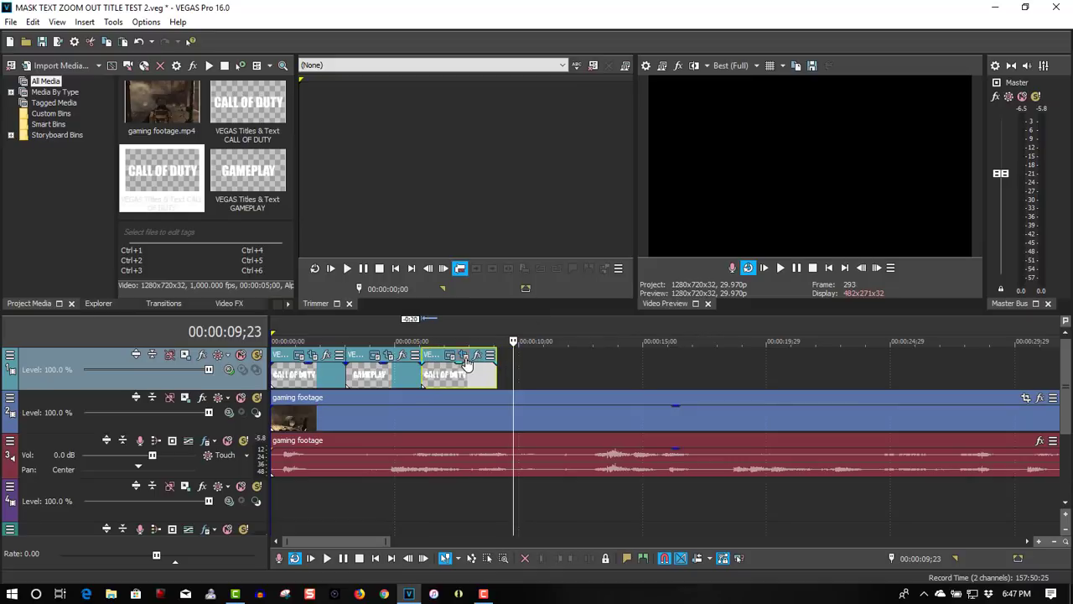
{"action": "left_click", "coordinate": [466, 357]}
{"action": "left_click", "coordinate": [642, 63]}
Step: Replace the third title's CALL OF DUTY text with MONTAGE
{"action": "left_click", "coordinate": [451, 359]}
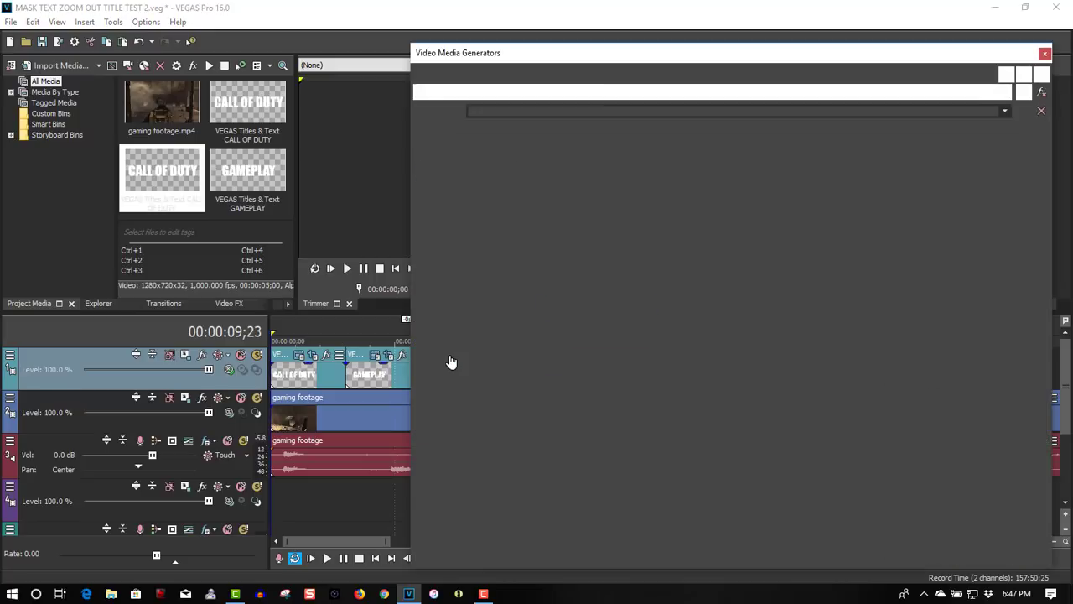
{"action": "left_click_drag", "start_coordinate": [667, 208], "coordinate": [419, 216]}
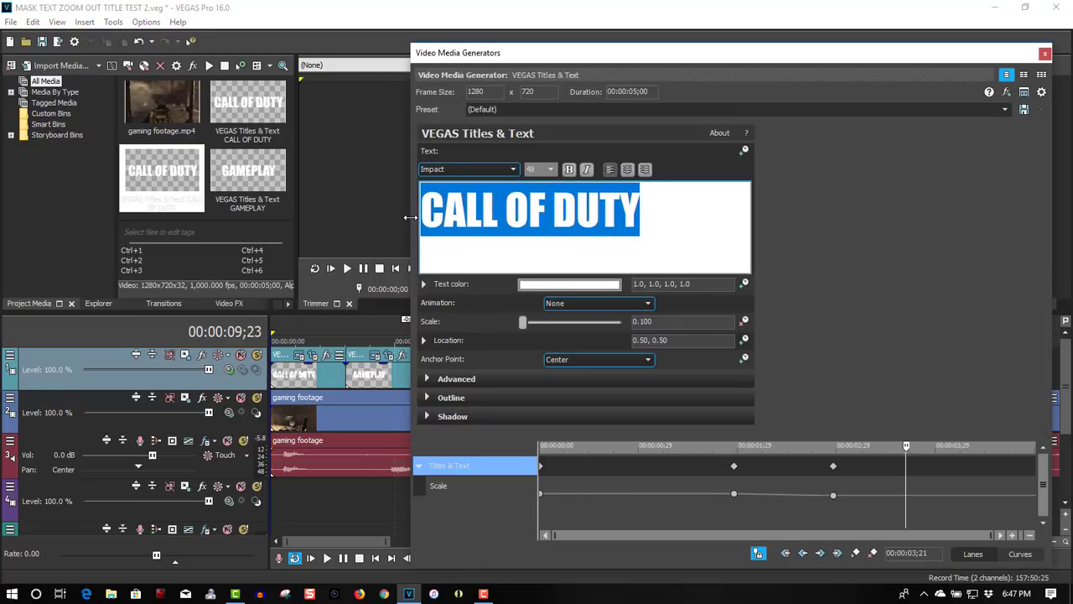
{"action": "type", "text": "MON"}
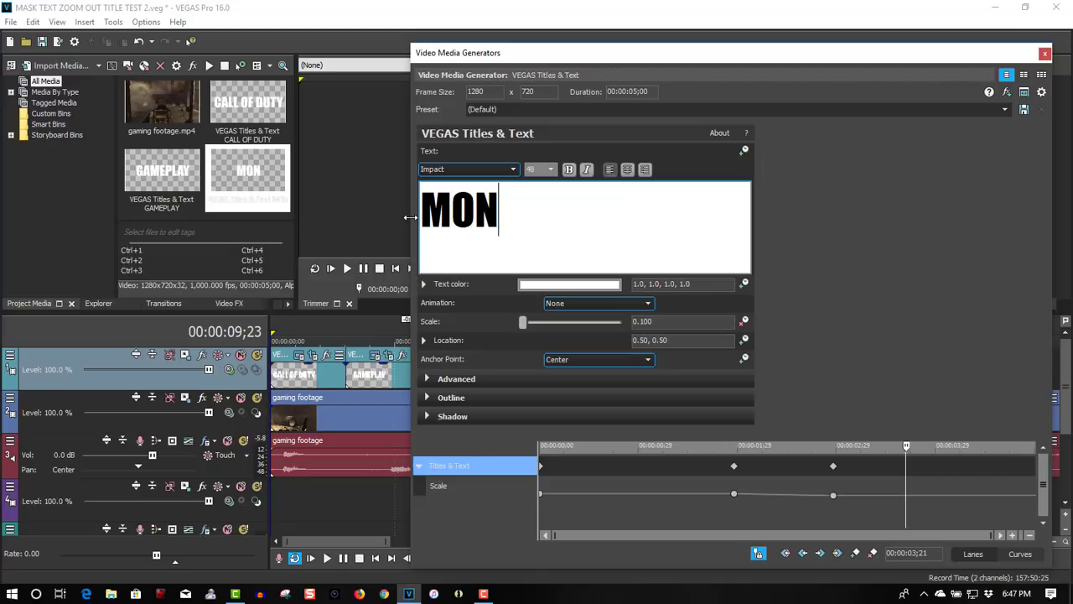
{"action": "type", "text": "TAGE"}
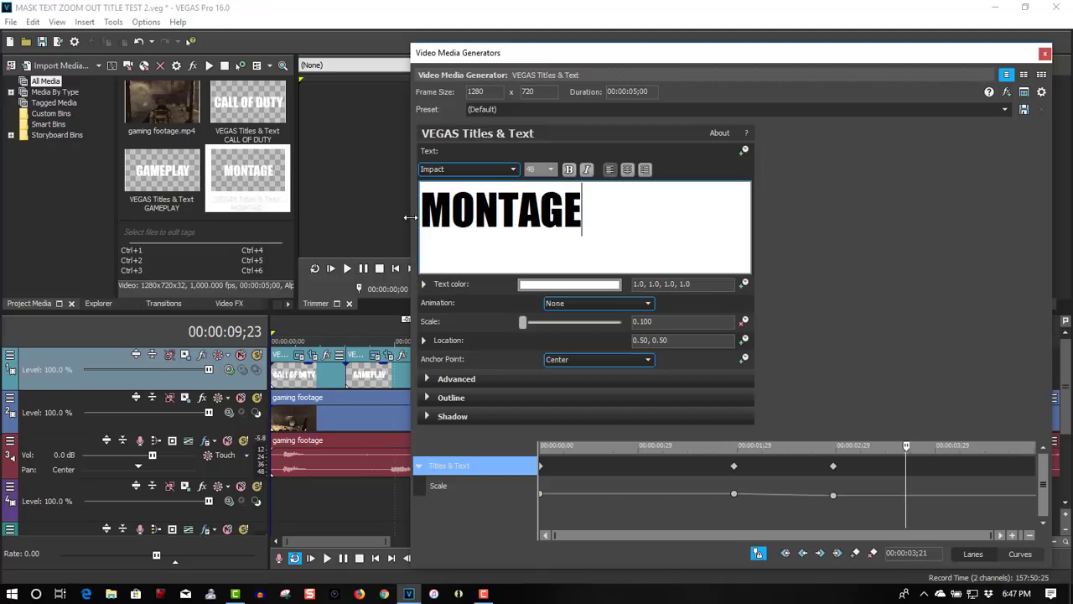
{"action": "left_click", "coordinate": [1045, 54]}
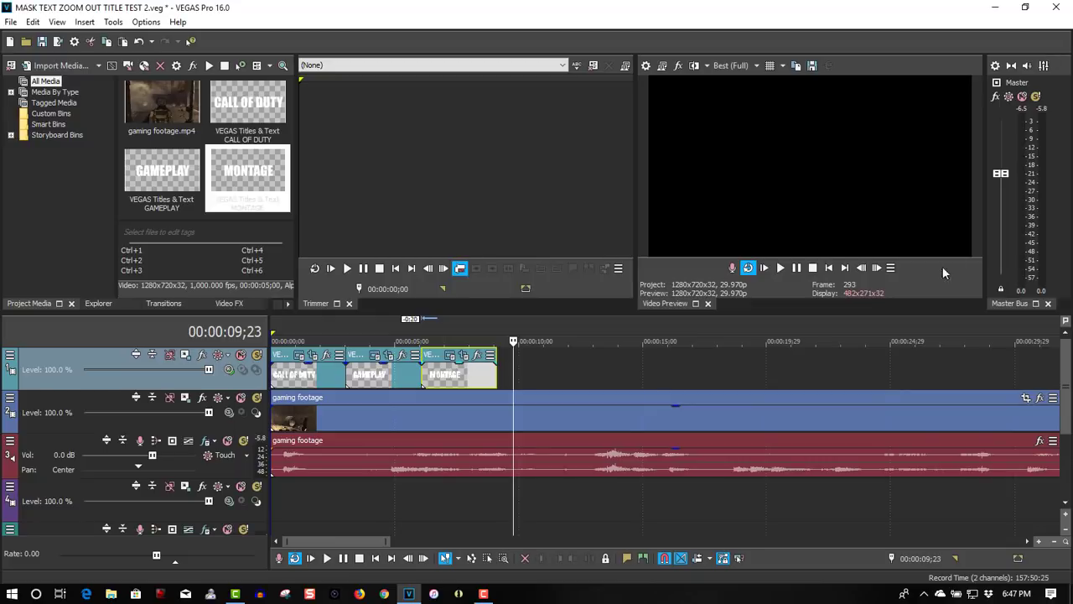
{"action": "left_click", "coordinate": [828, 269]}
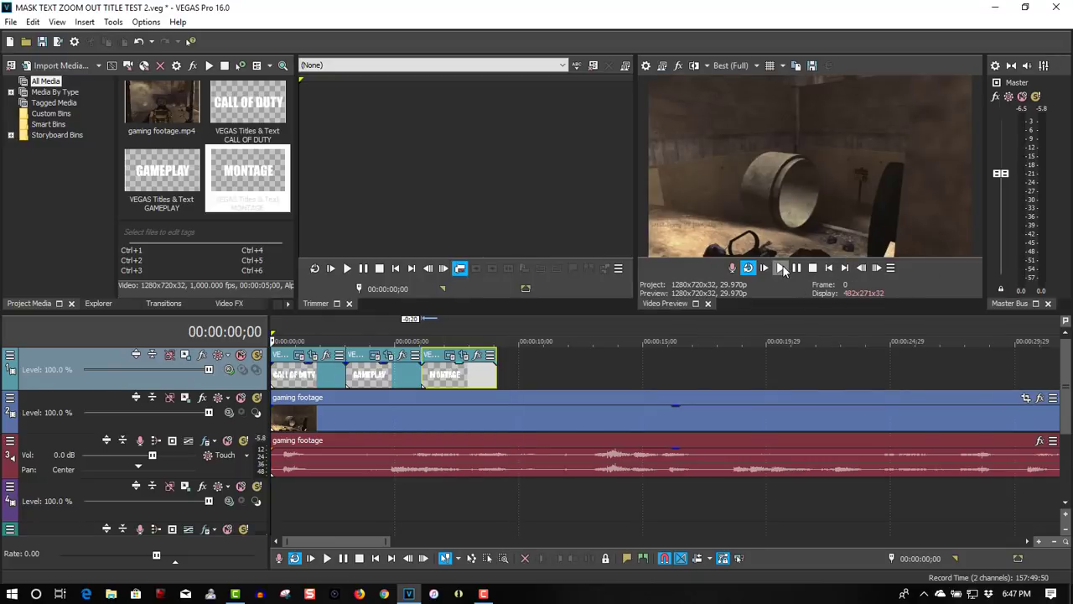
{"action": "left_click", "coordinate": [781, 267]}
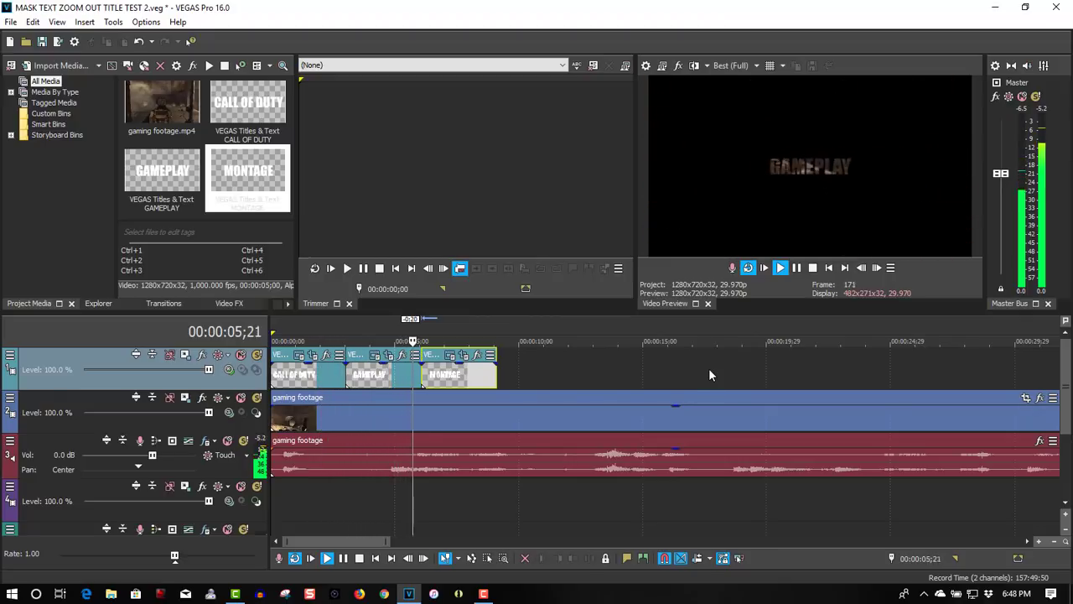
{"action": "left_click", "coordinate": [798, 267]}
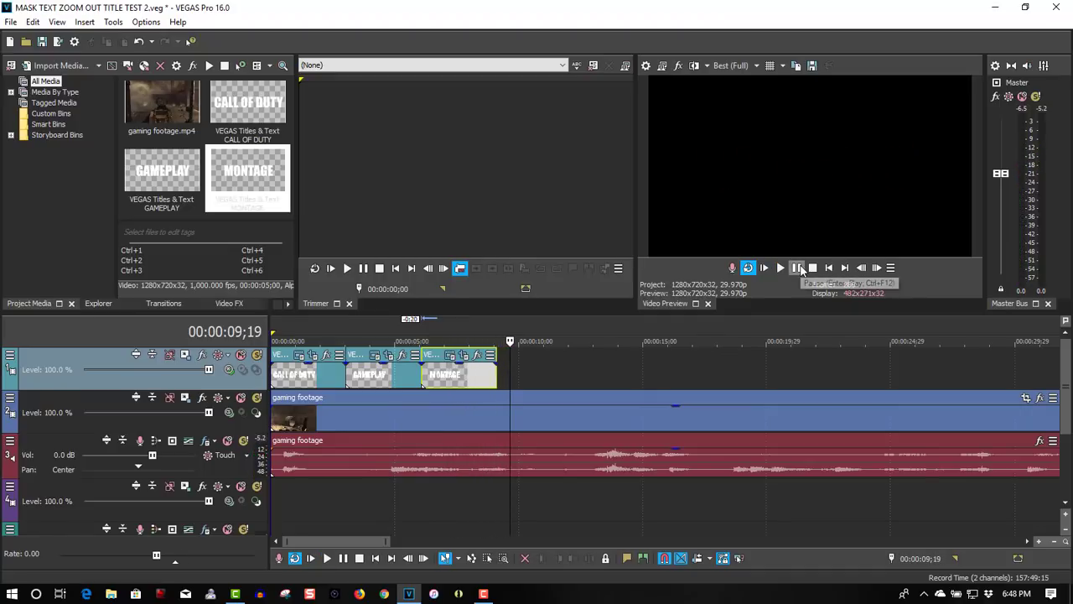
Step: Split the footage at 00:00:09;03 and move the later piece onto a newly inserted top video track
{"action": "left_click", "coordinate": [497, 409]}
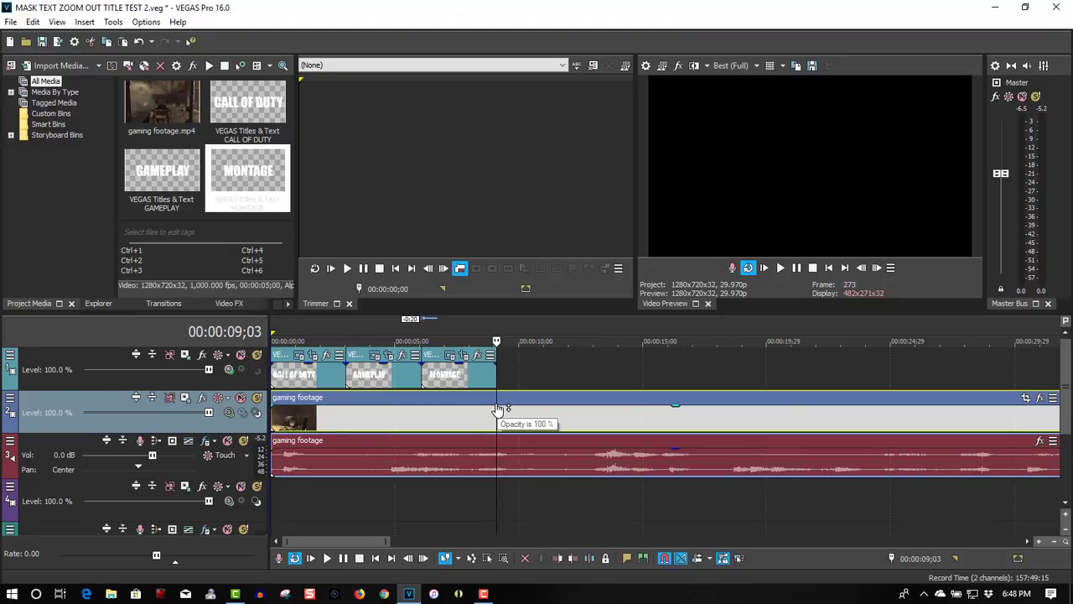
{"action": "key", "text": "s"}
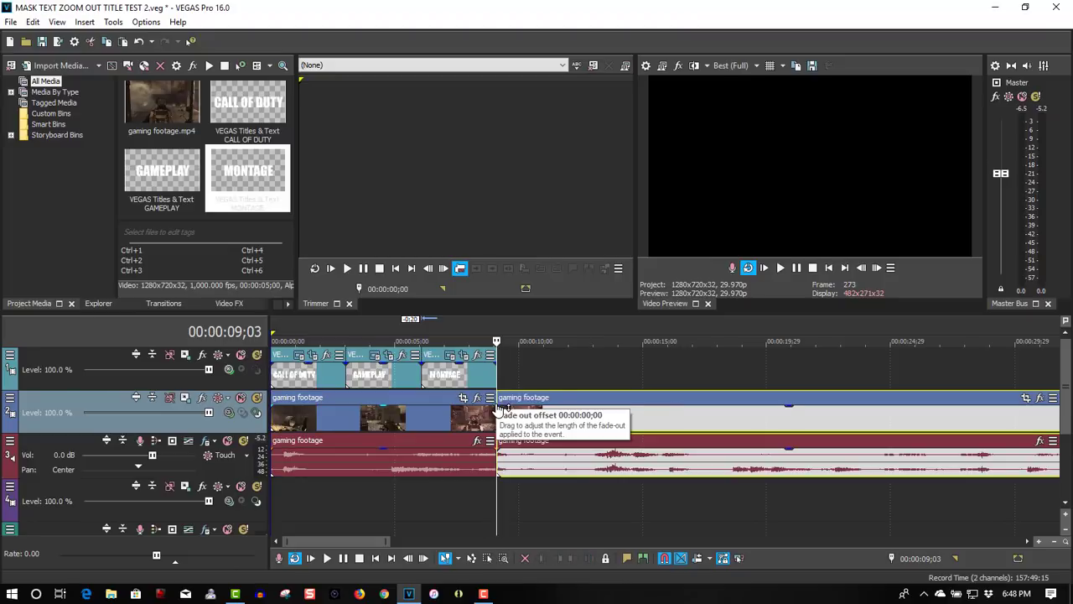
{"action": "left_click", "coordinate": [525, 367]}
{"action": "right_click", "coordinate": [526, 366]}
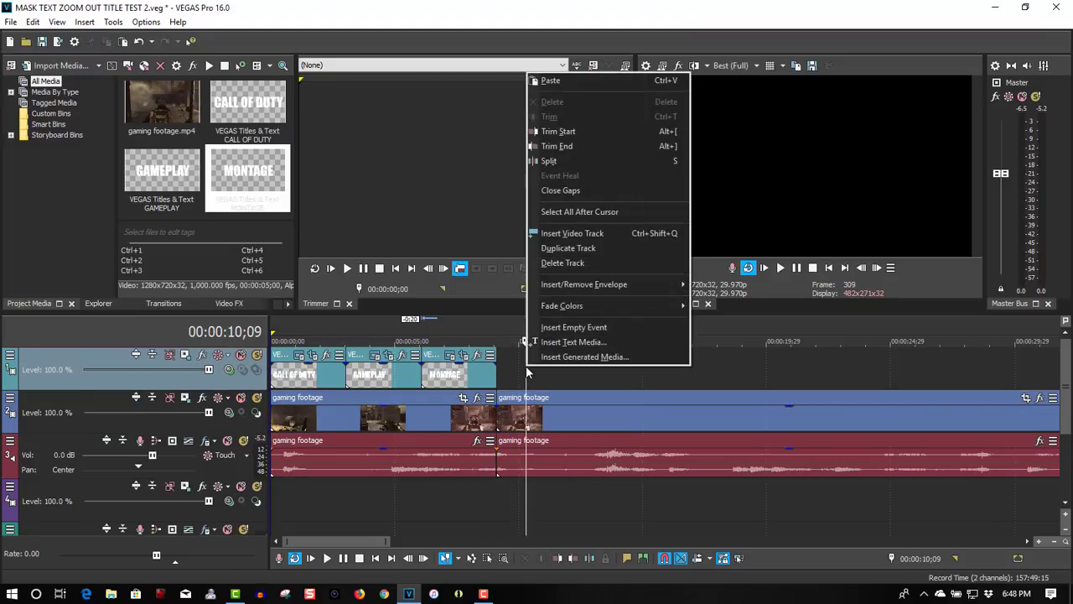
{"action": "left_click", "coordinate": [571, 233]}
{"action": "left_click", "coordinate": [558, 455]}
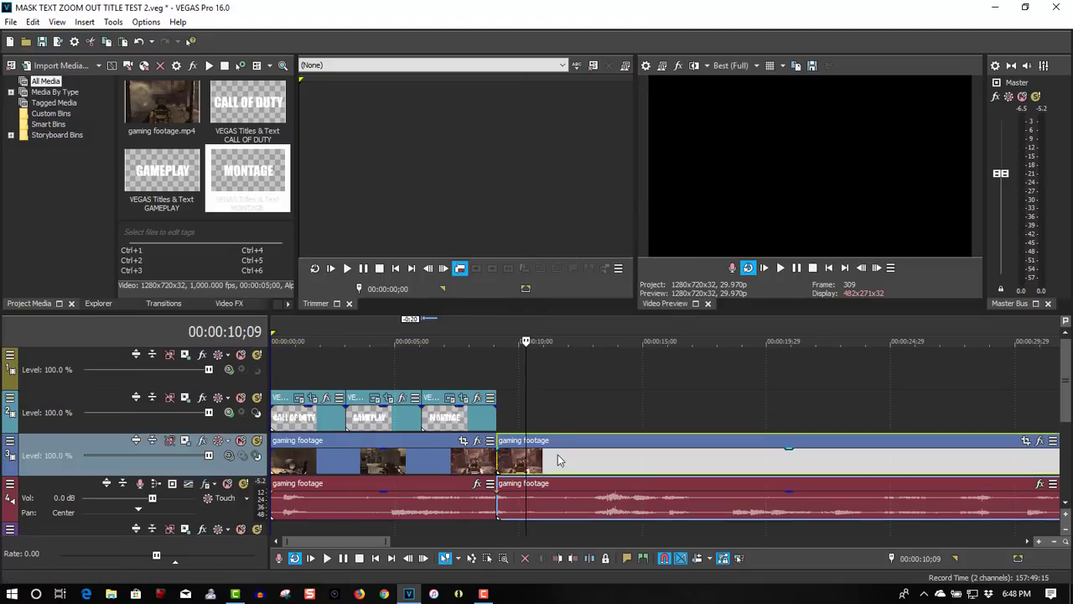
{"action": "left_click_drag", "start_coordinate": [558, 454], "coordinate": [560, 377]}
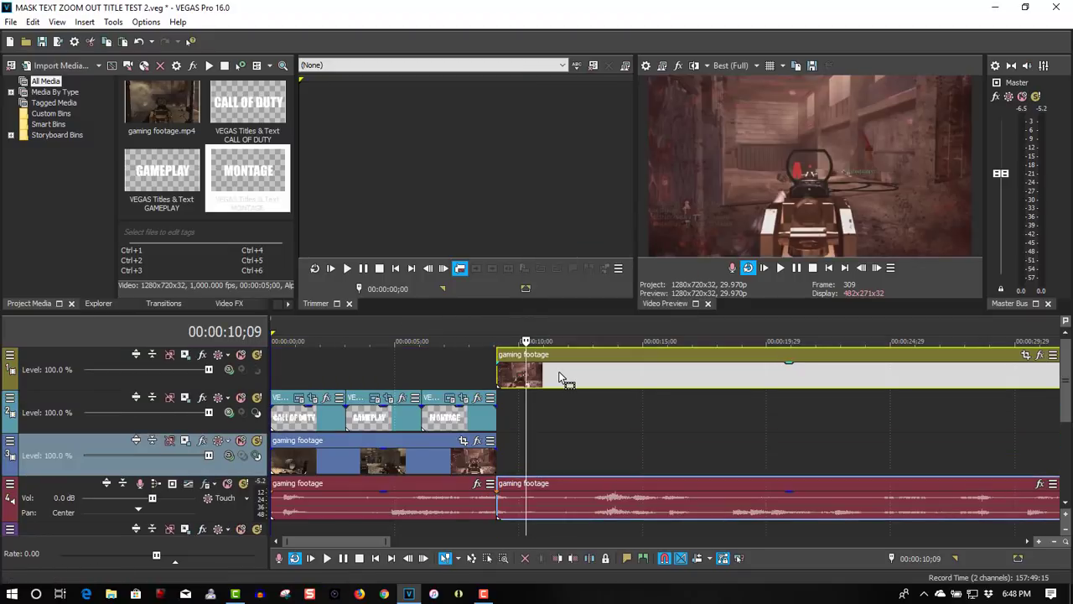
{"action": "left_click", "coordinate": [828, 268]}
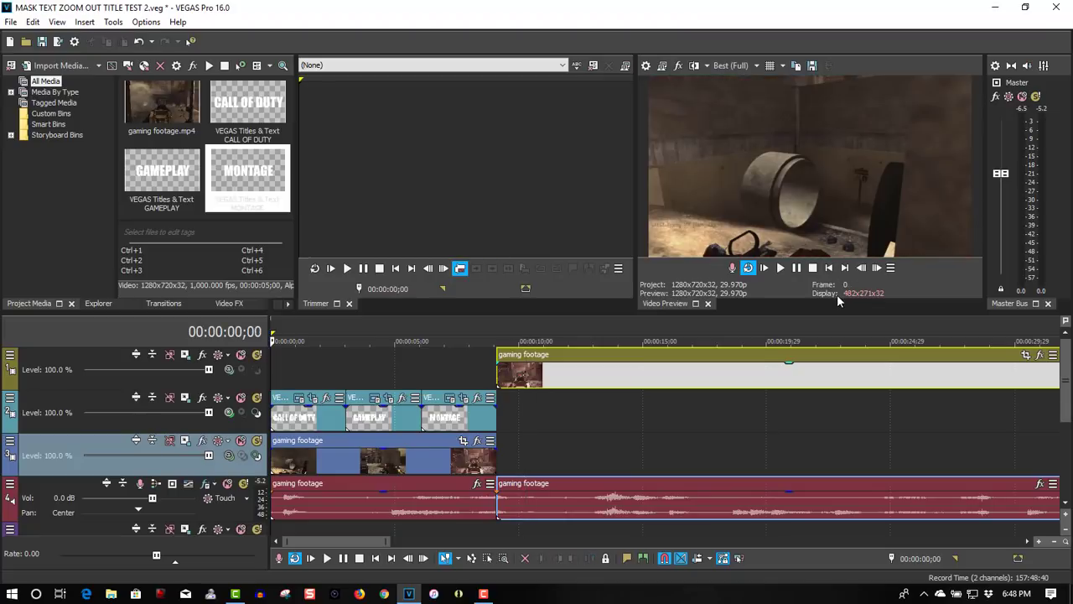
{"action": "left_click", "coordinate": [780, 268]}
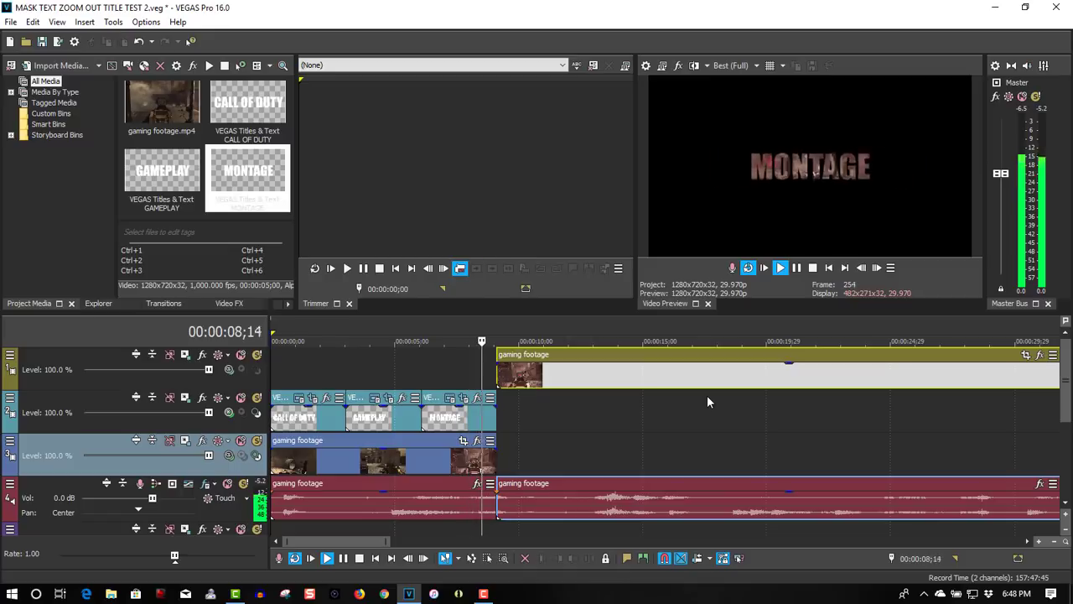
{"action": "left_click", "coordinate": [797, 268]}
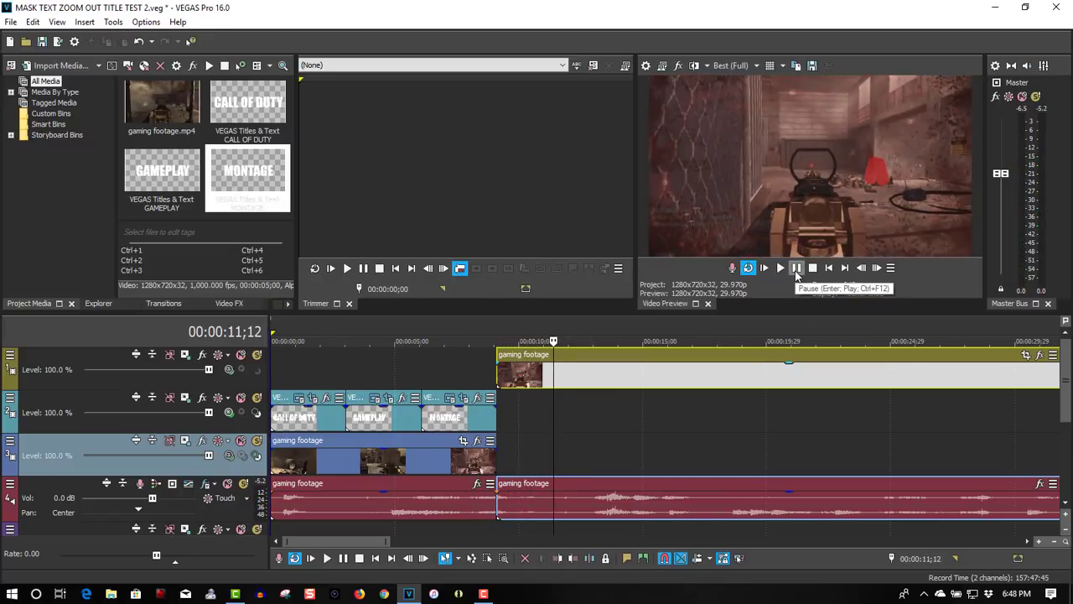